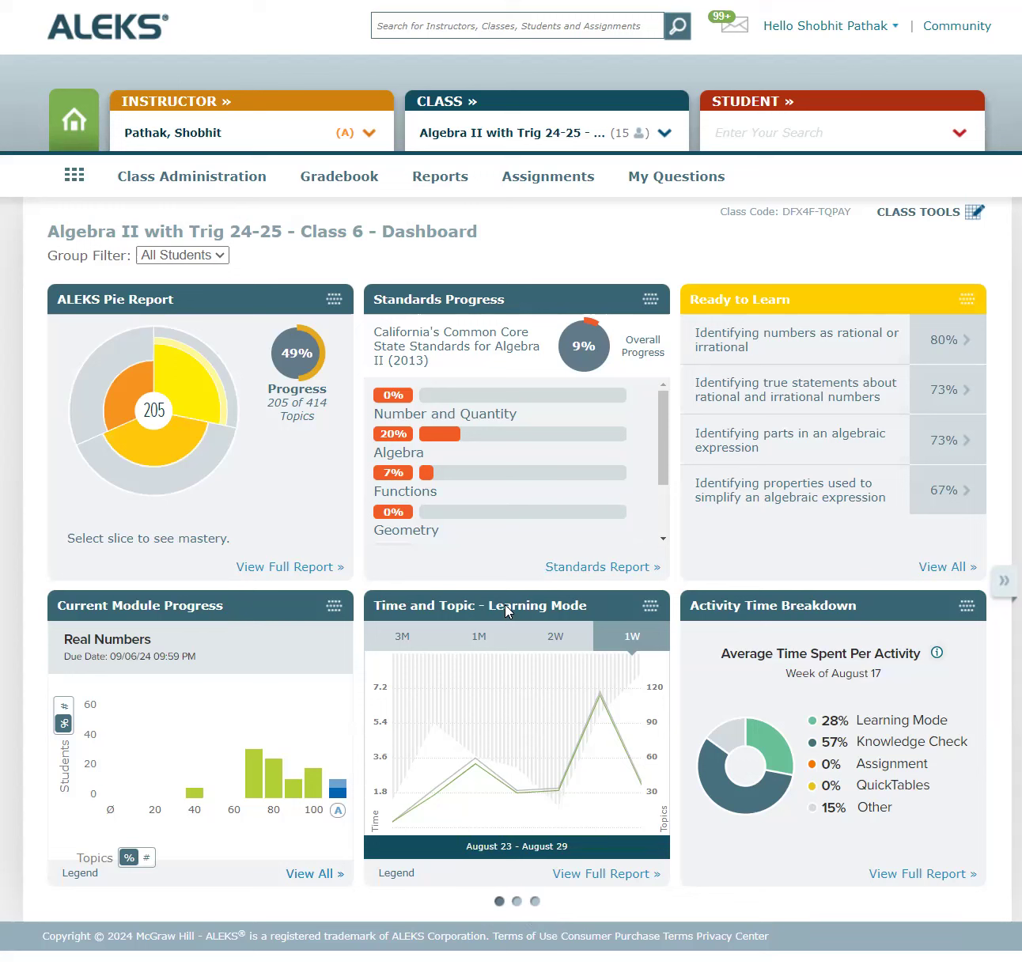
Step: Move the Time and Topic - Learning Mode tile on the dashboard to the Activity Time Breakdown tile's place
{"action": "left_click_drag", "start_coordinate": [504, 604], "coordinate": [822, 603]}
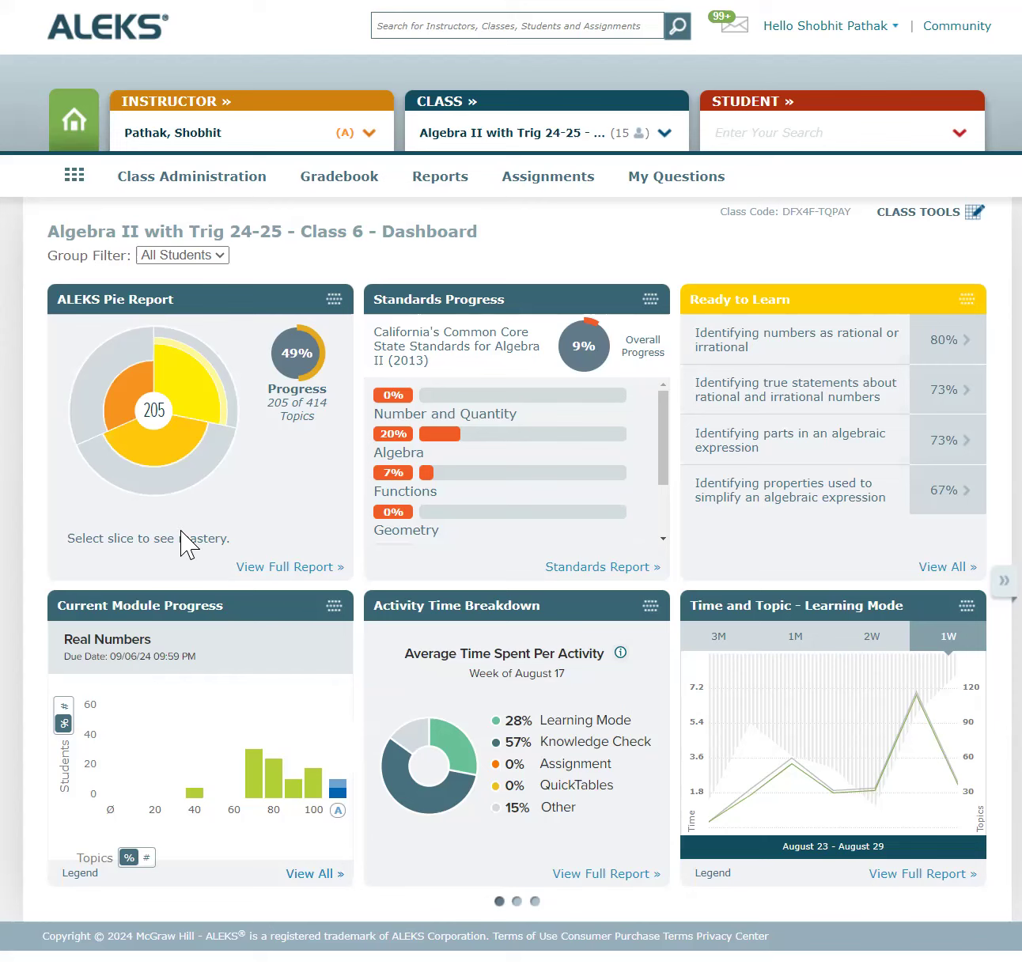
{"action": "left_click", "coordinate": [198, 401]}
Step: Open the Class Summary of the Algebra II class and start editing its modules in the Modules Editor
{"action": "left_click", "coordinate": [200, 180]}
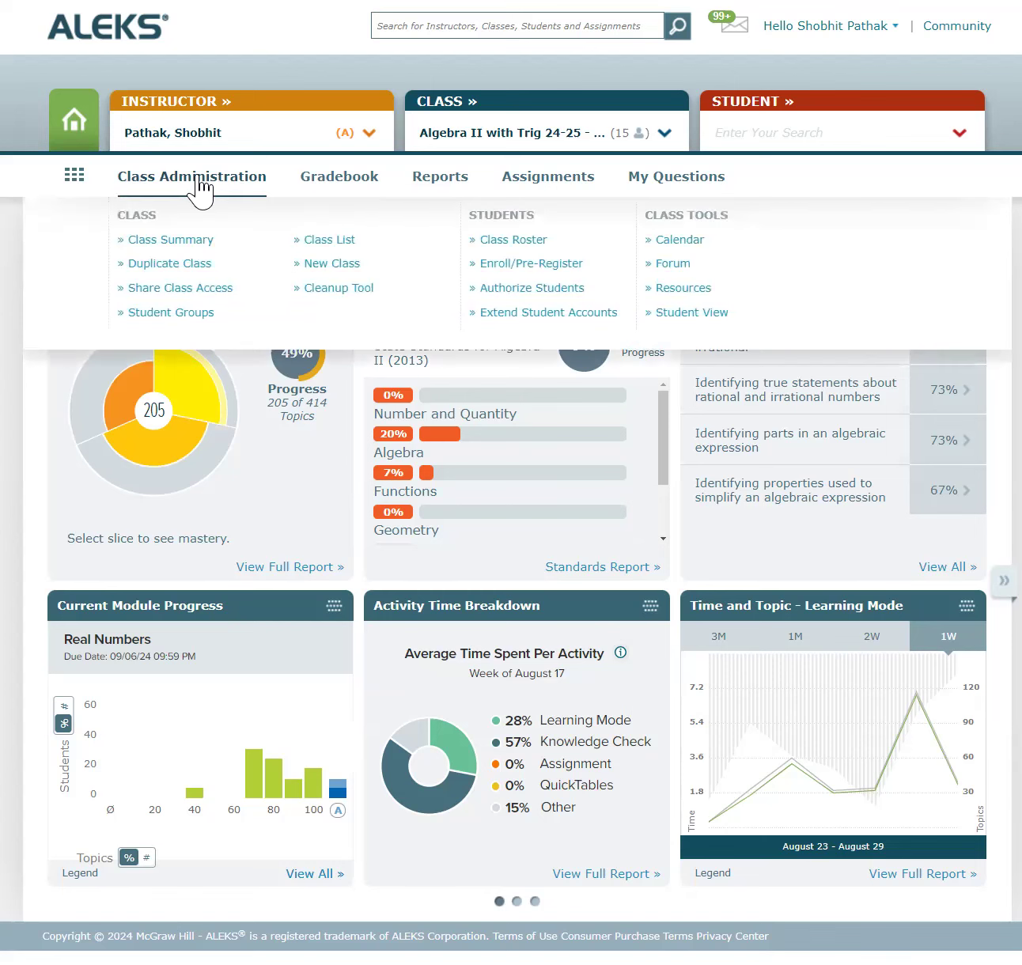
{"action": "left_click", "coordinate": [154, 241]}
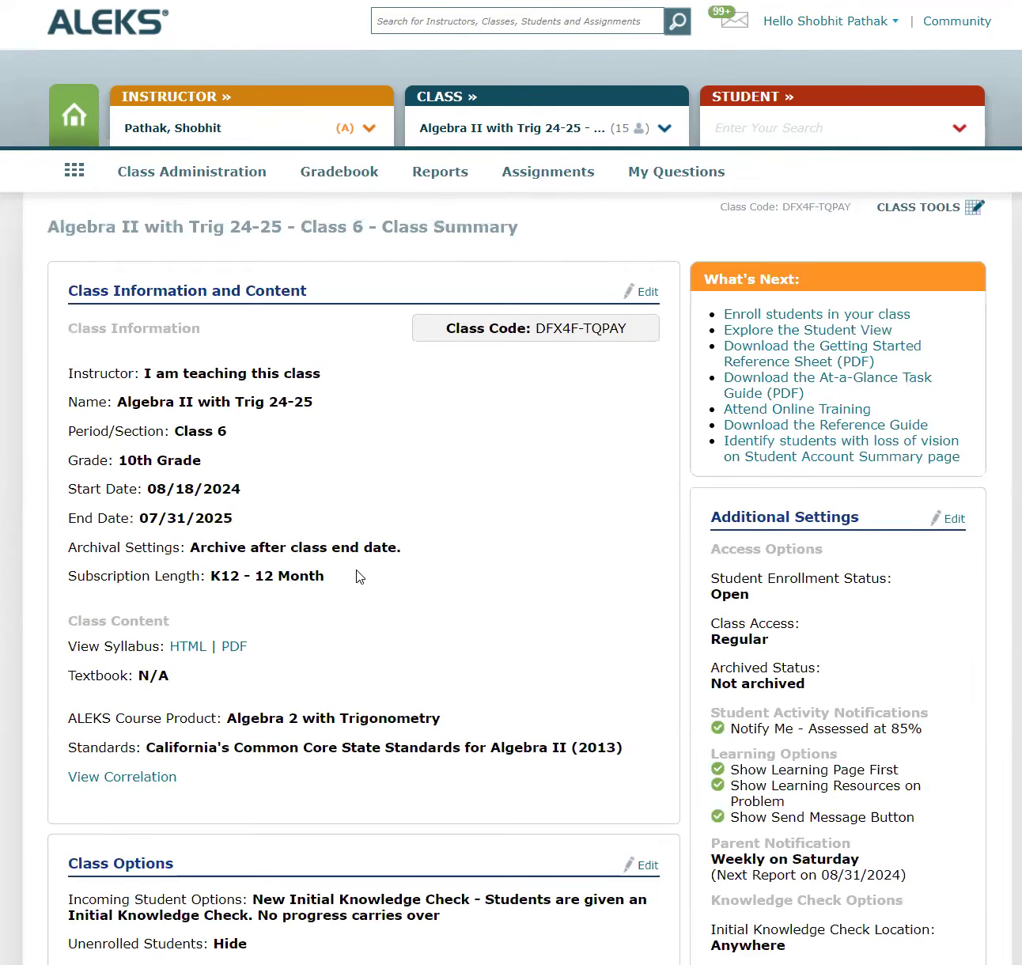
{"action": "scroll", "coordinate": [358, 575], "scroll_direction": "down", "scroll_amount": 5}
{"action": "scroll", "coordinate": [271, 574], "scroll_direction": "down", "scroll_amount": 1}
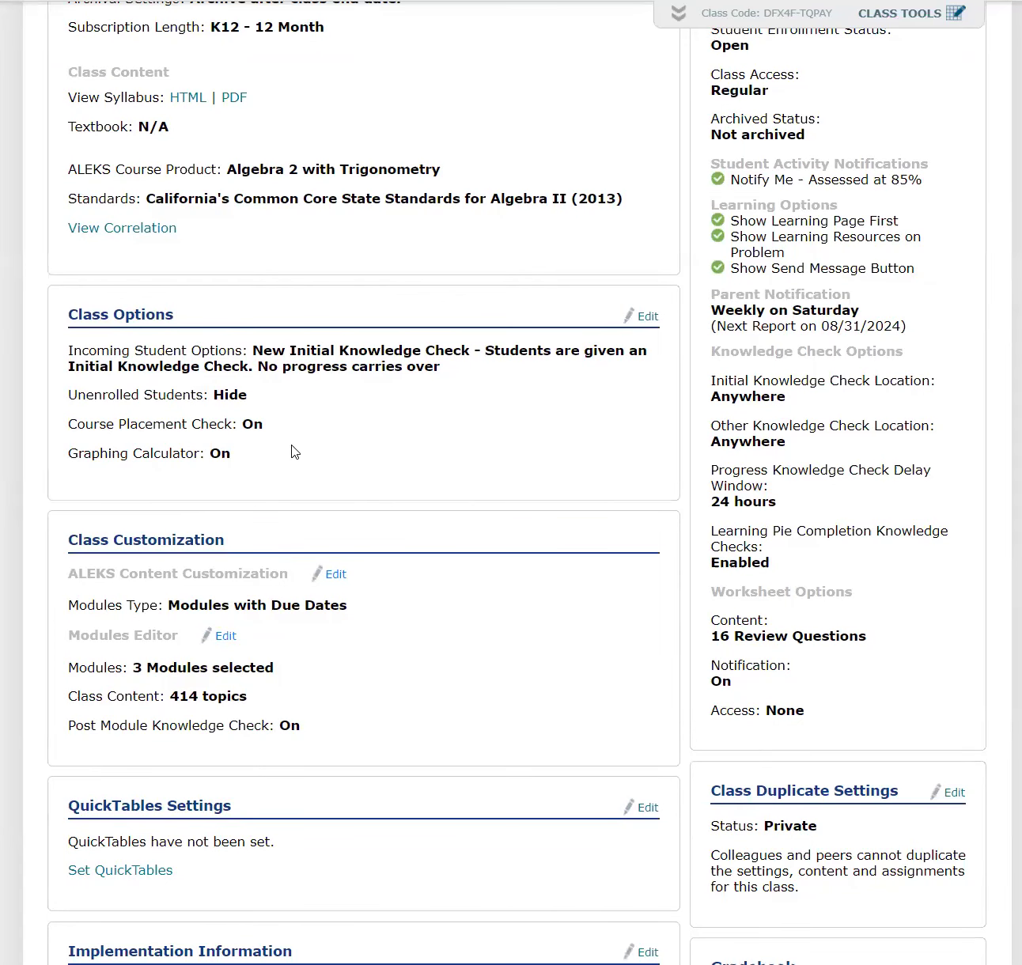
{"action": "scroll", "coordinate": [340, 483], "scroll_direction": "down", "scroll_amount": 1}
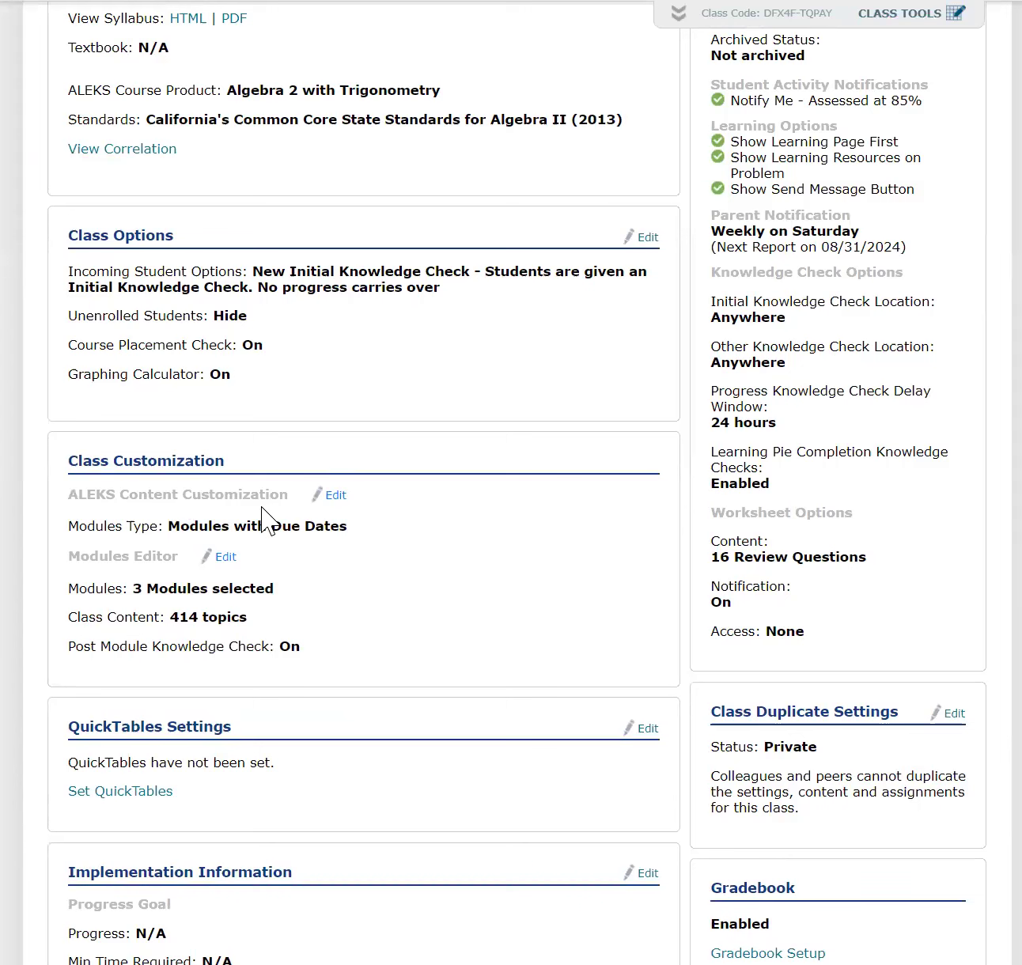
{"action": "left_click", "coordinate": [225, 559]}
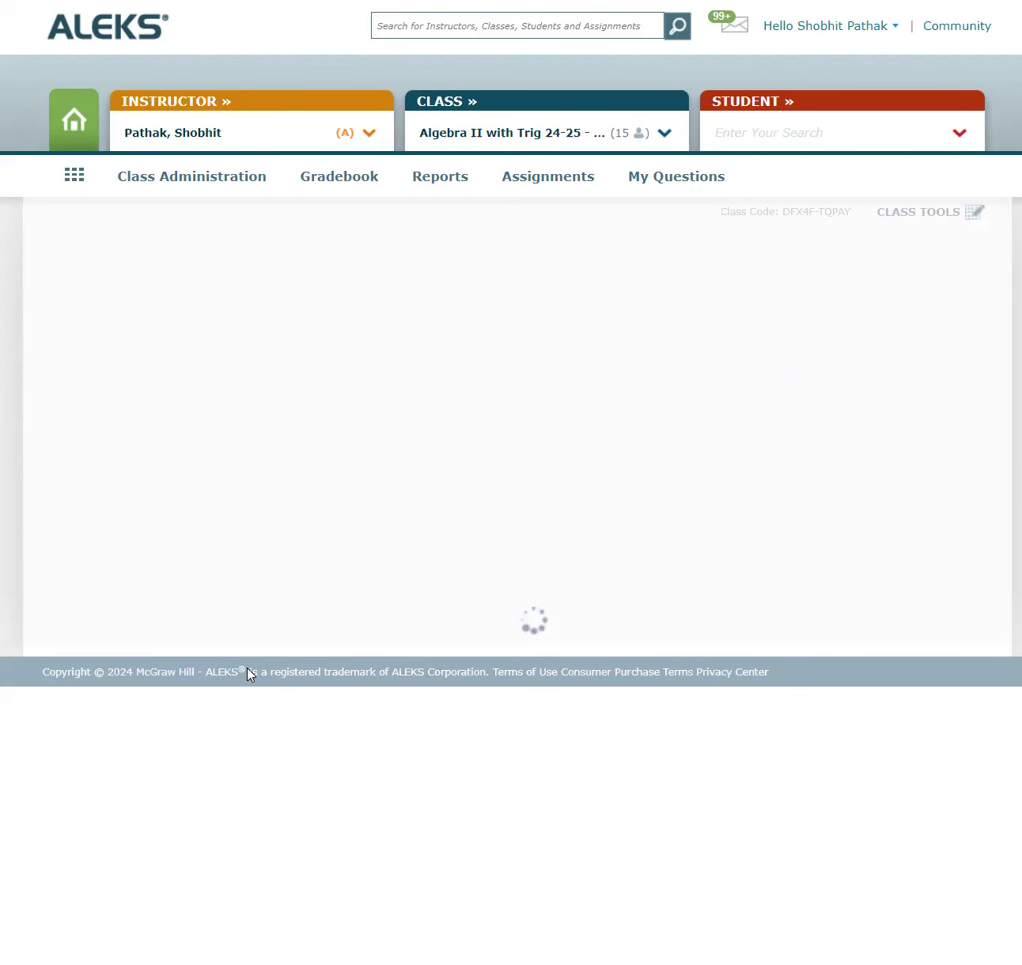
{"action": "scroll", "coordinate": [436, 684], "scroll_direction": "down", "scroll_amount": 2}
{"action": "scroll", "coordinate": [481, 548], "scroll_direction": "up", "scroll_amount": 2}
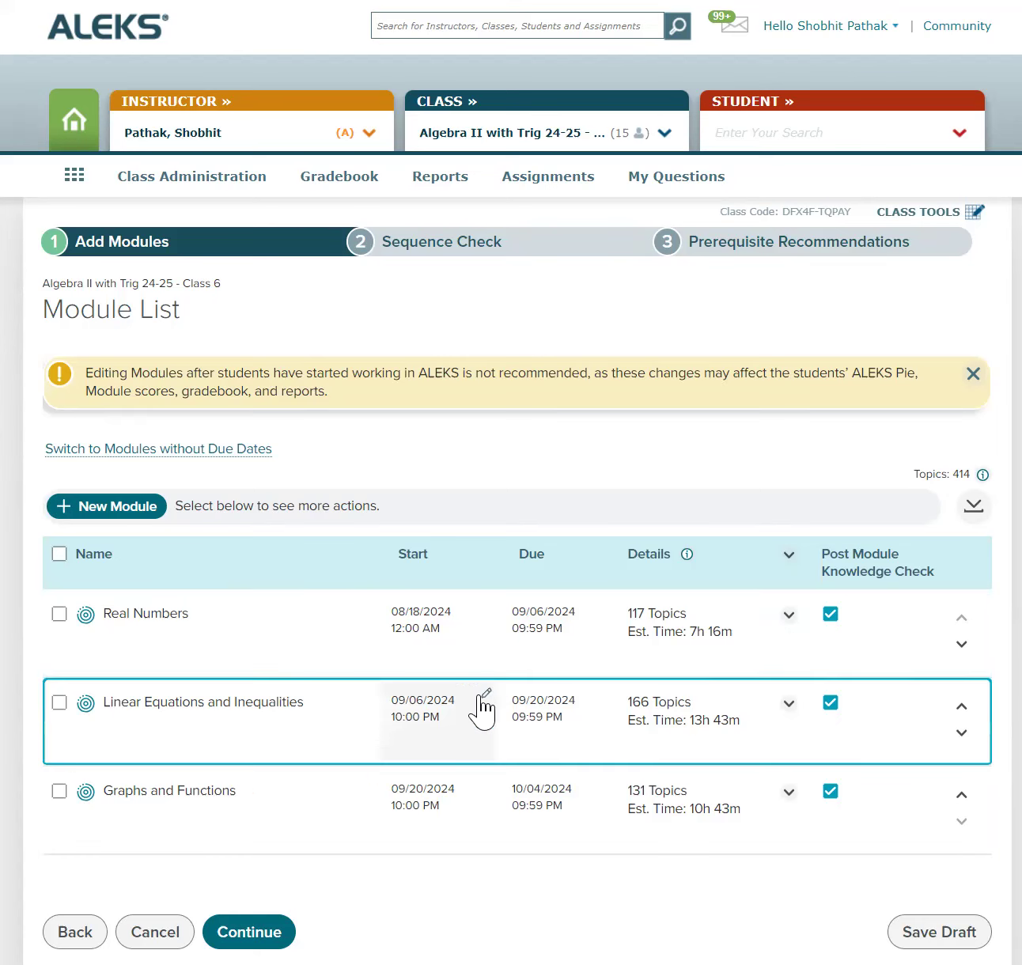
Step: Set the Real Numbers module's due date to 09/10/2024
{"action": "left_click", "coordinate": [607, 609]}
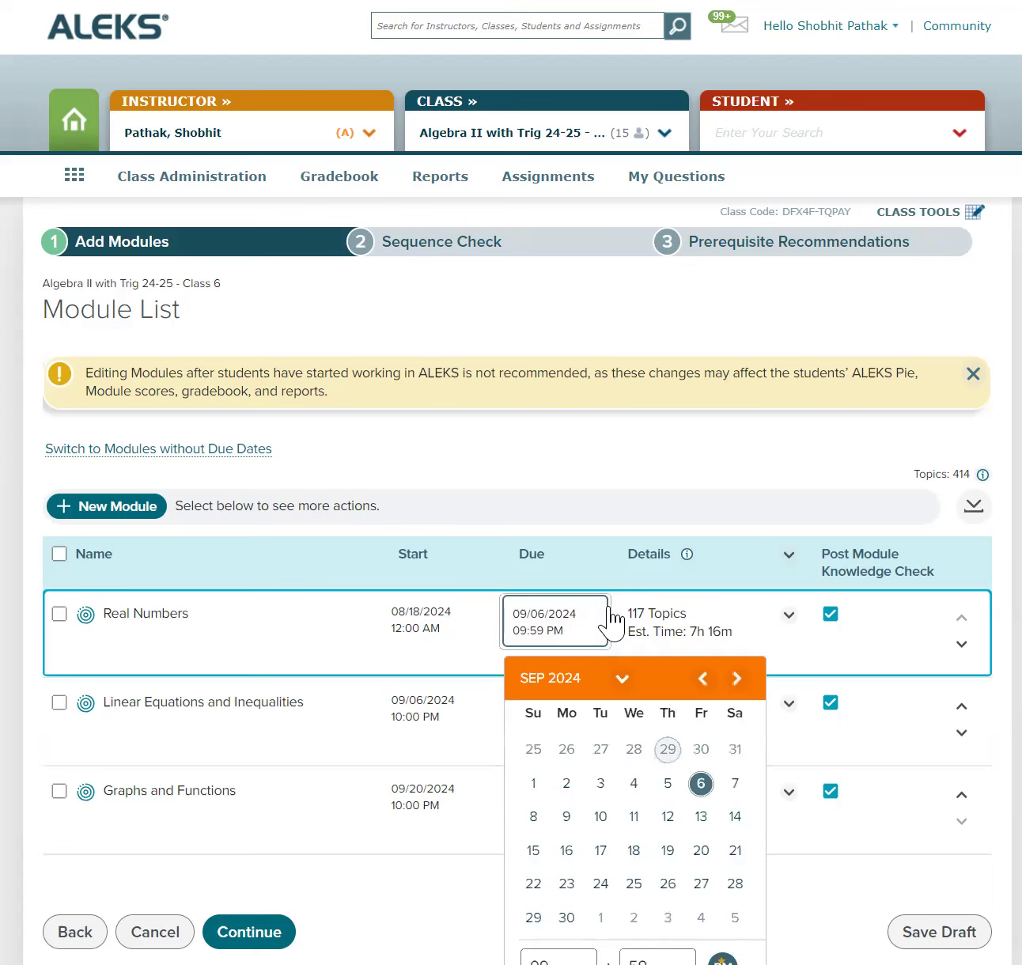
{"action": "left_click", "coordinate": [600, 817]}
{"action": "scroll", "coordinate": [593, 751], "scroll_direction": "down", "scroll_amount": 1}
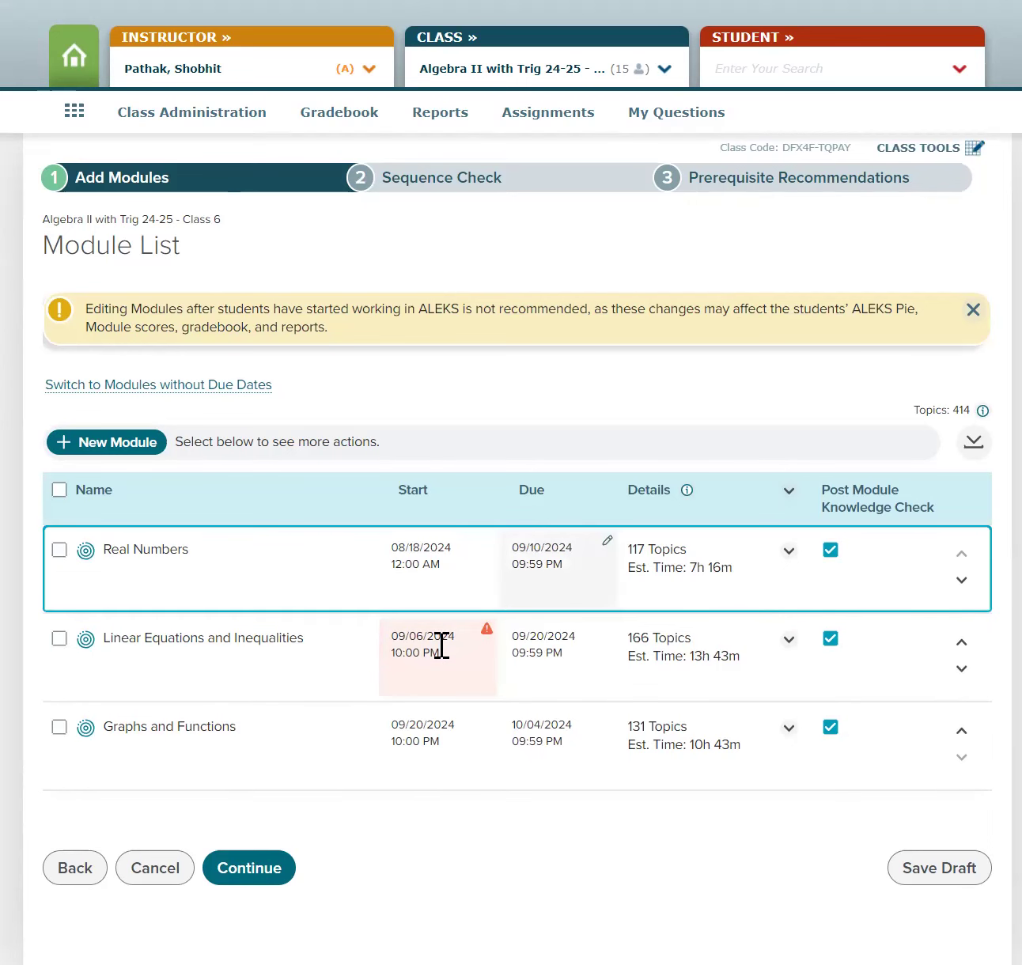
Step: Set the start date of the Linear Equations and Inequalities module to 09/10/2024
{"action": "mouse_move", "coordinate": [486, 634]}
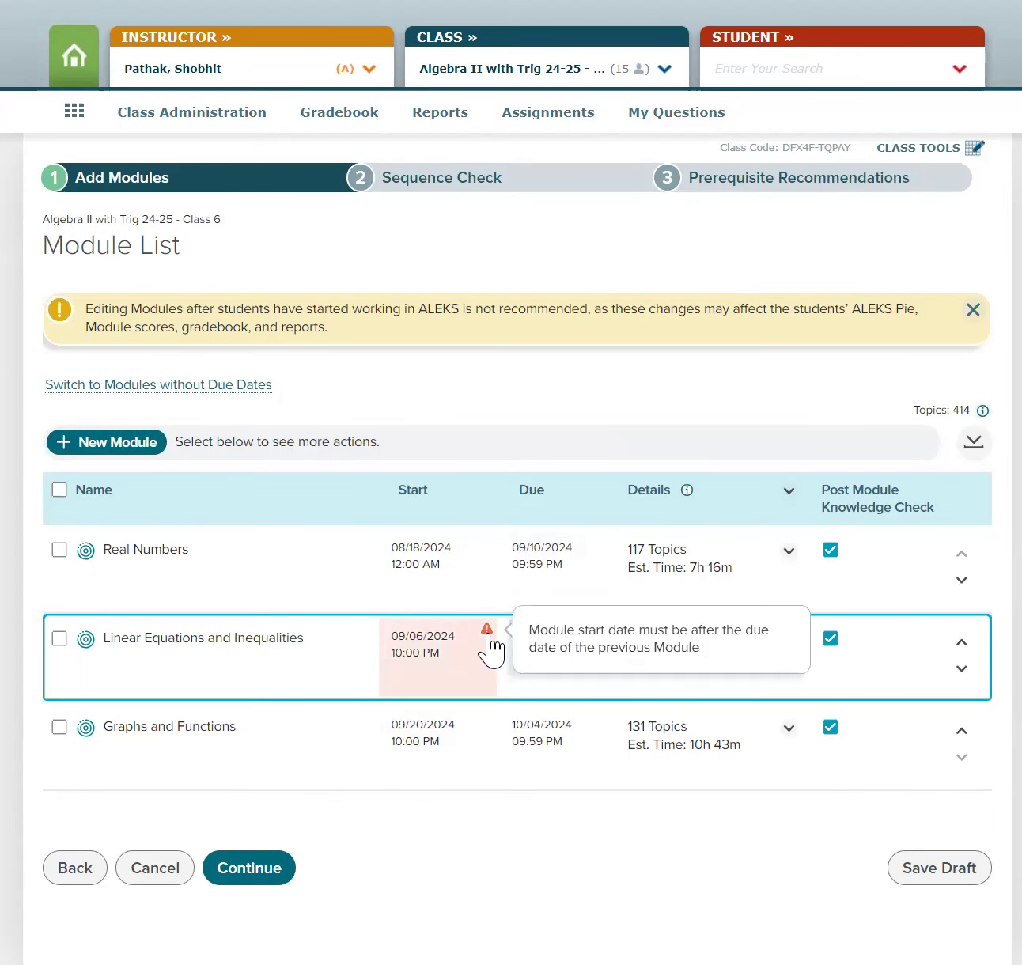
{"action": "left_click", "coordinate": [434, 639]}
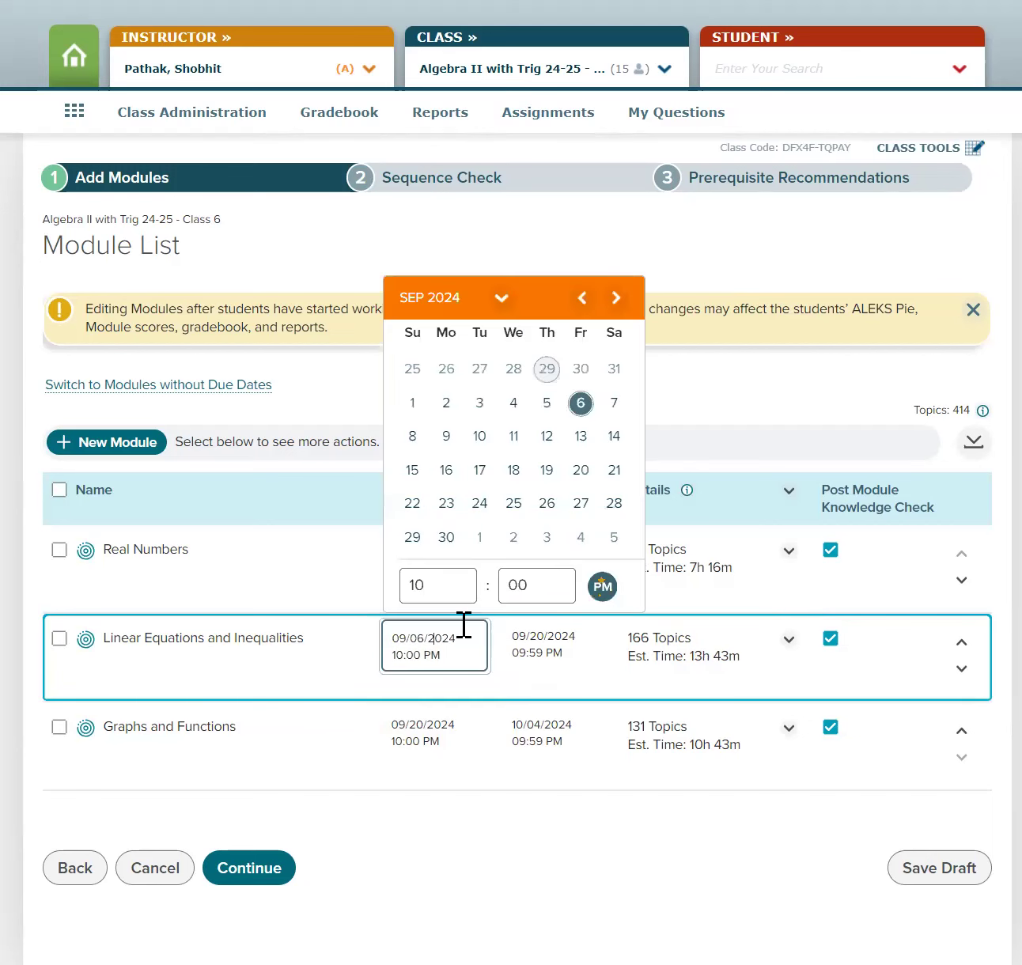
{"action": "left_click", "coordinate": [479, 438]}
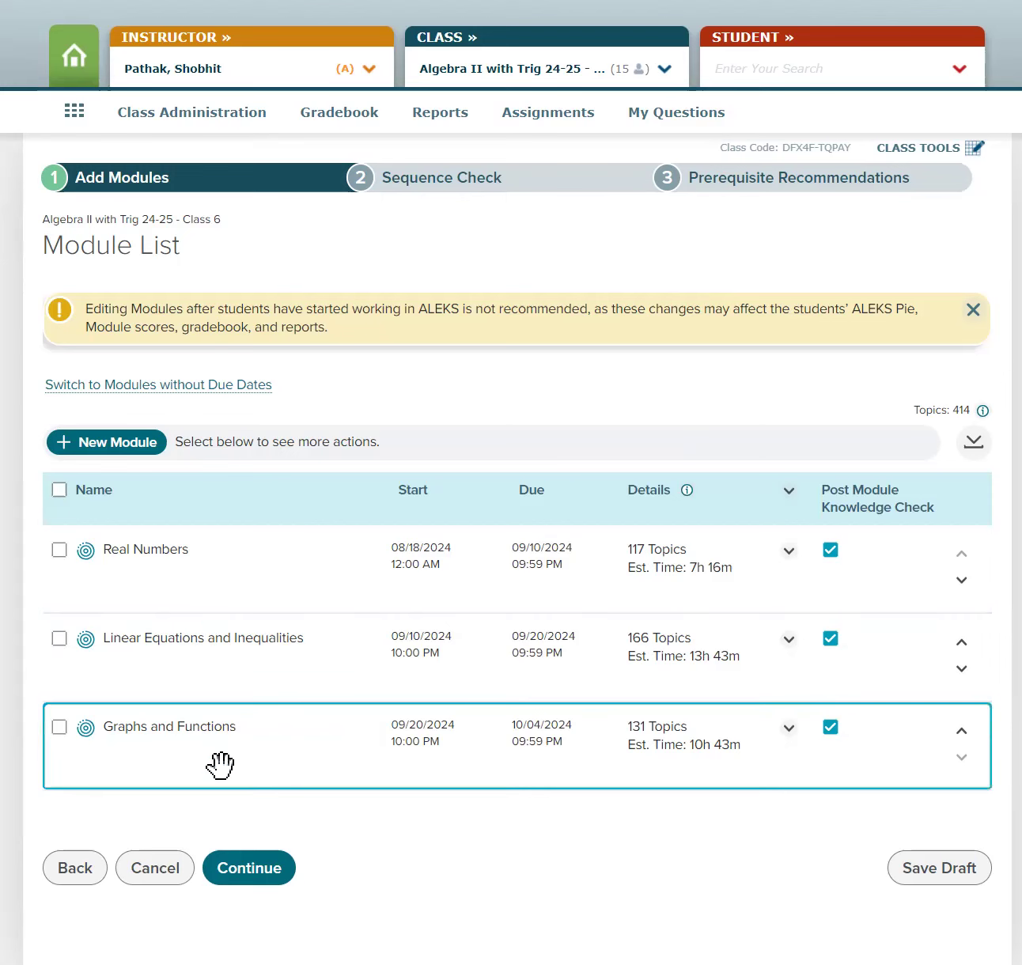
Step: Start a new module and list the Linear Systems topics from the ALEKS table of contents
{"action": "left_click", "coordinate": [105, 446]}
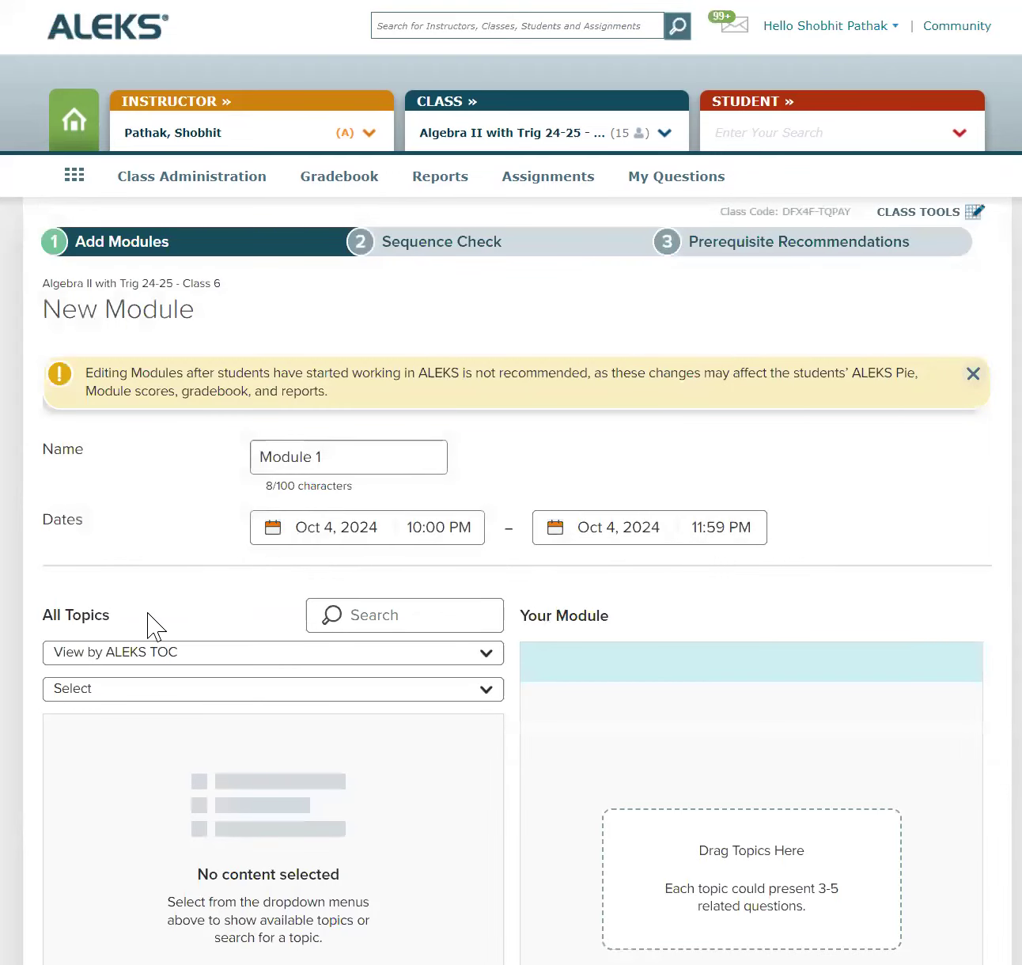
{"action": "scroll", "coordinate": [150, 622], "scroll_direction": "down", "scroll_amount": 2}
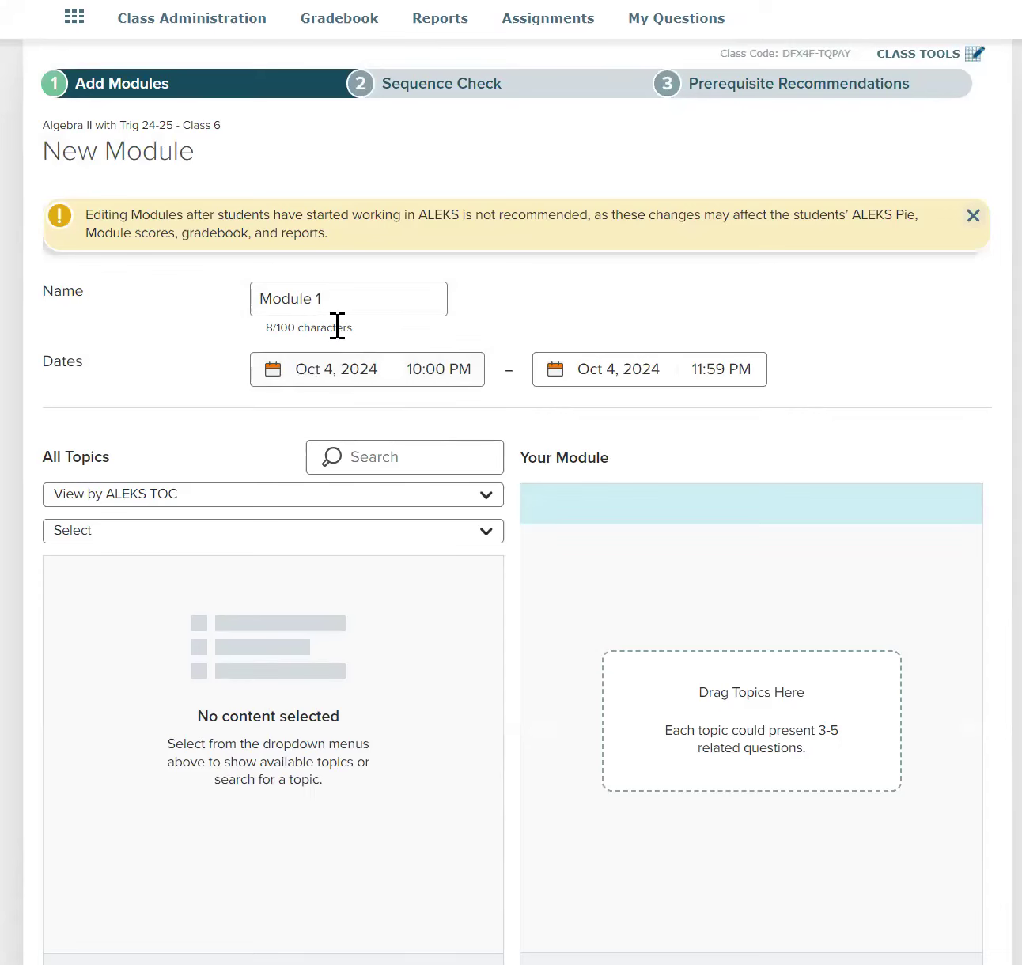
{"action": "left_click", "coordinate": [216, 501]}
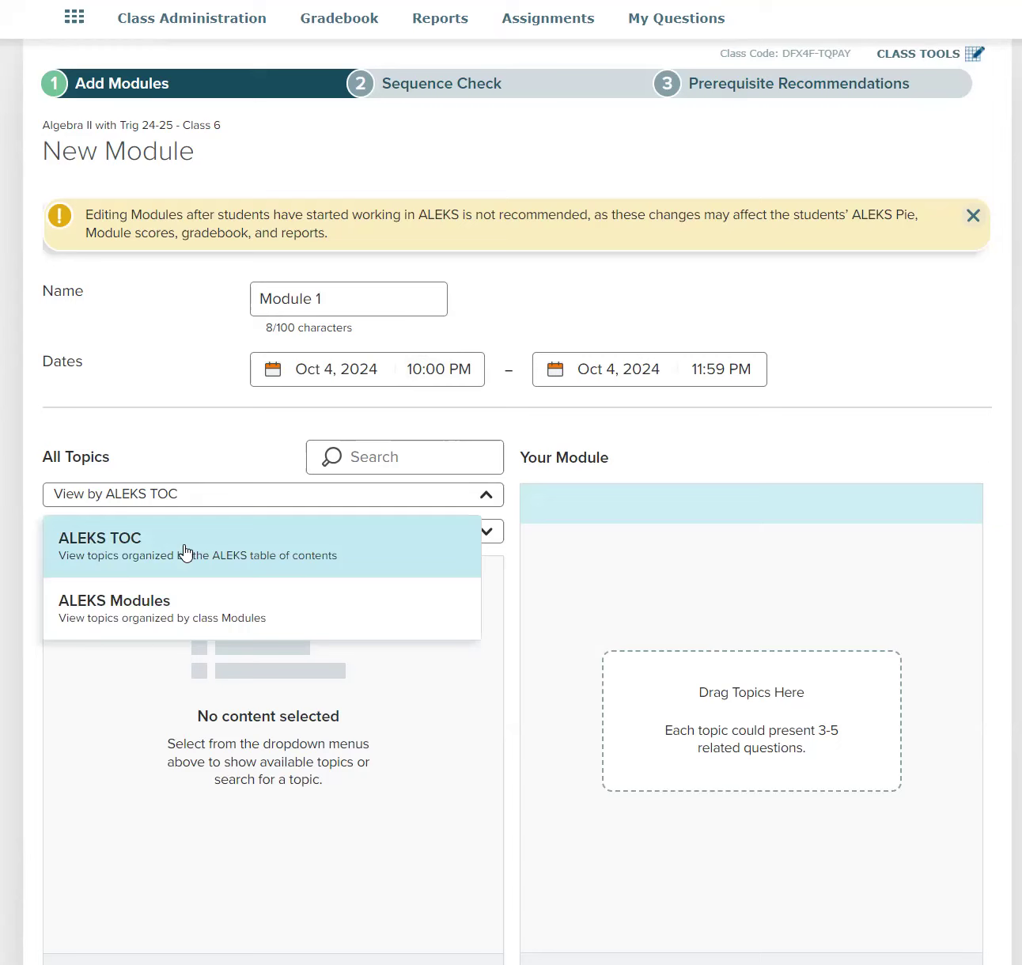
{"action": "left_click", "coordinate": [193, 457]}
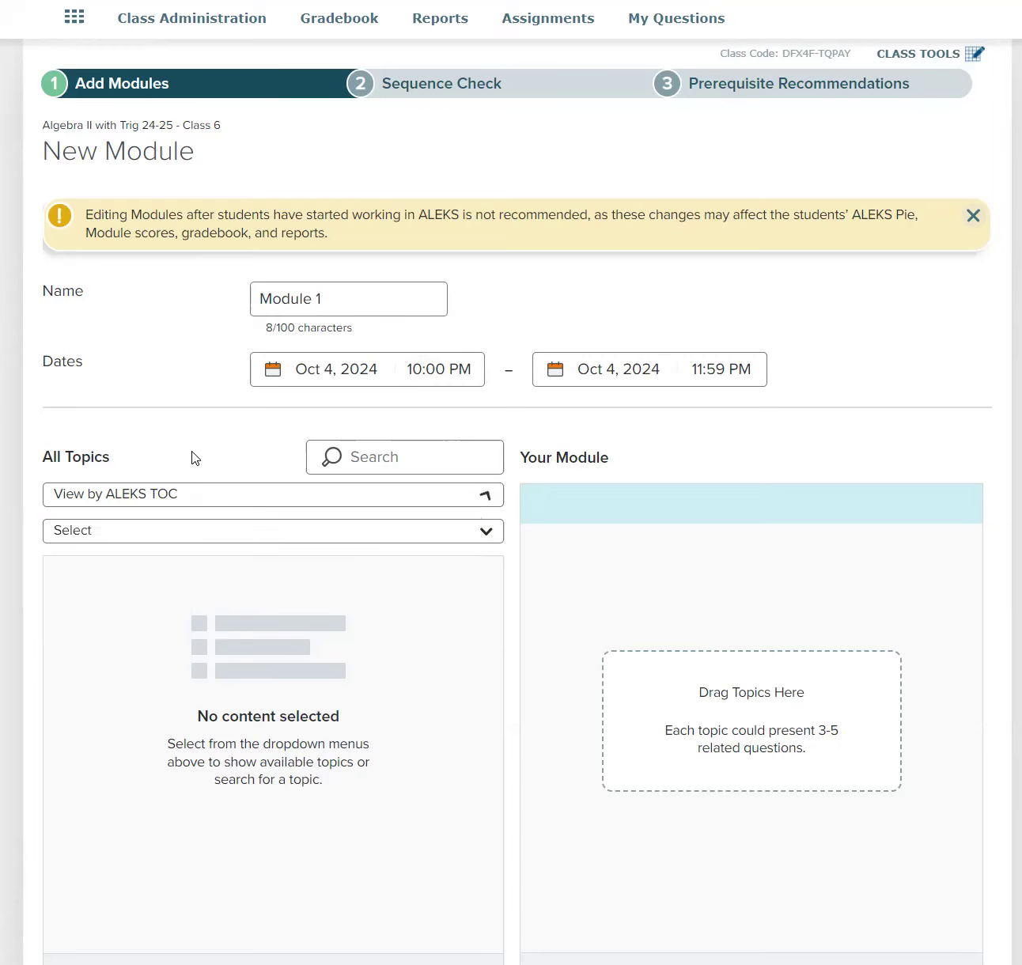
{"action": "left_click", "coordinate": [198, 538]}
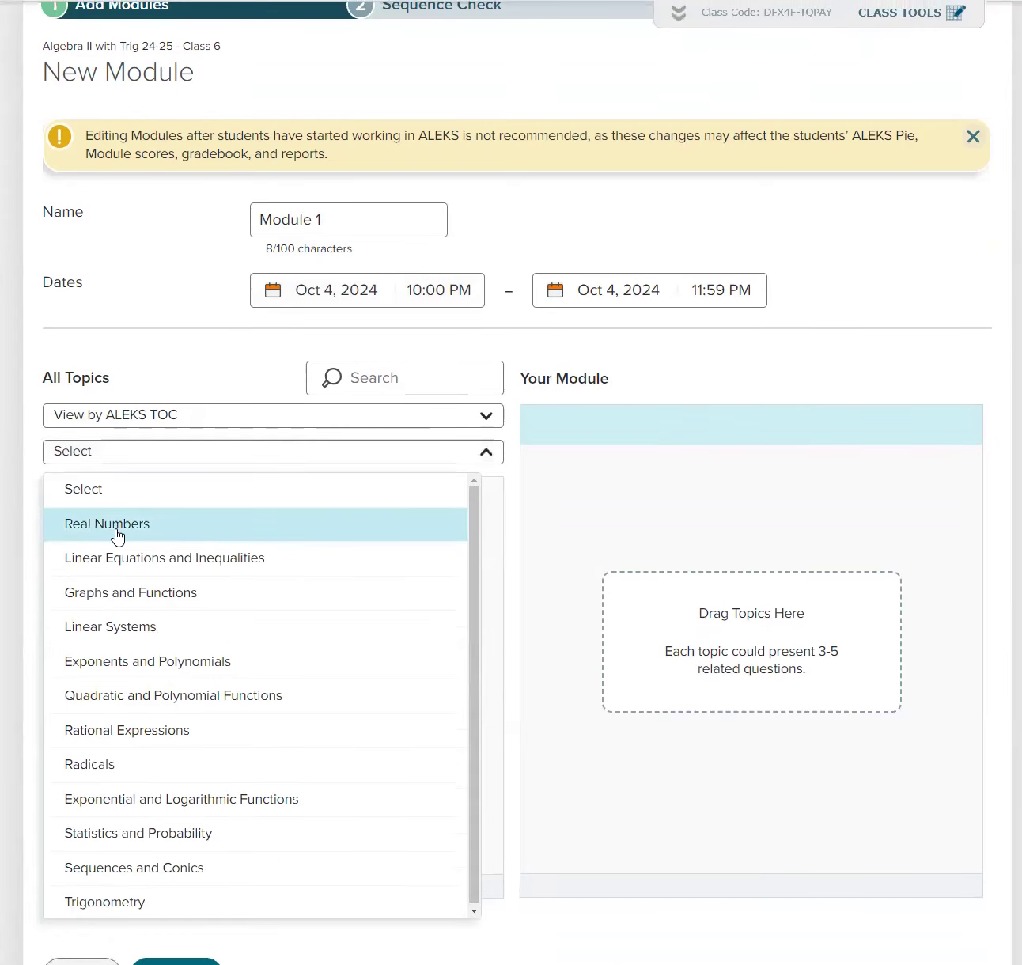
{"action": "left_click", "coordinate": [128, 645]}
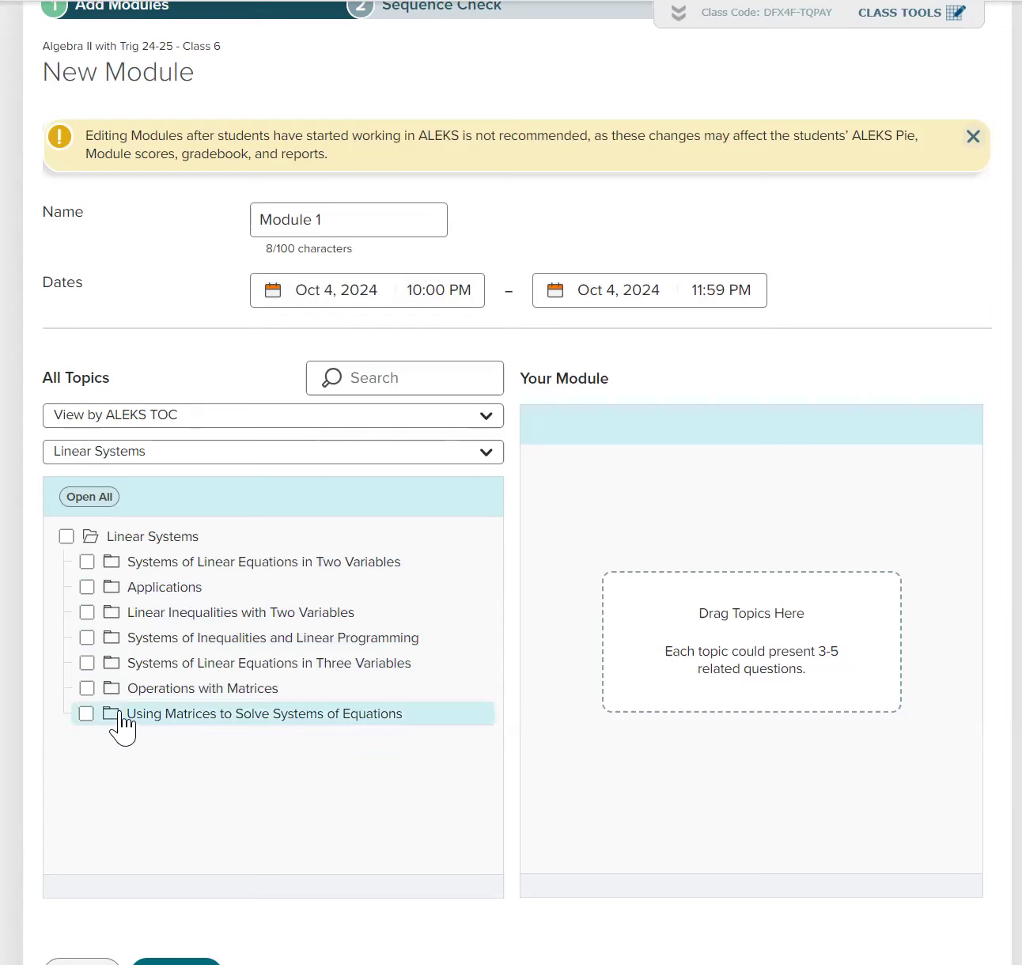
Step: Examine the topics in the Linear Systems subfolders, including Applications and Linear Inequalities with Two Variables
{"action": "left_click", "coordinate": [113, 567]}
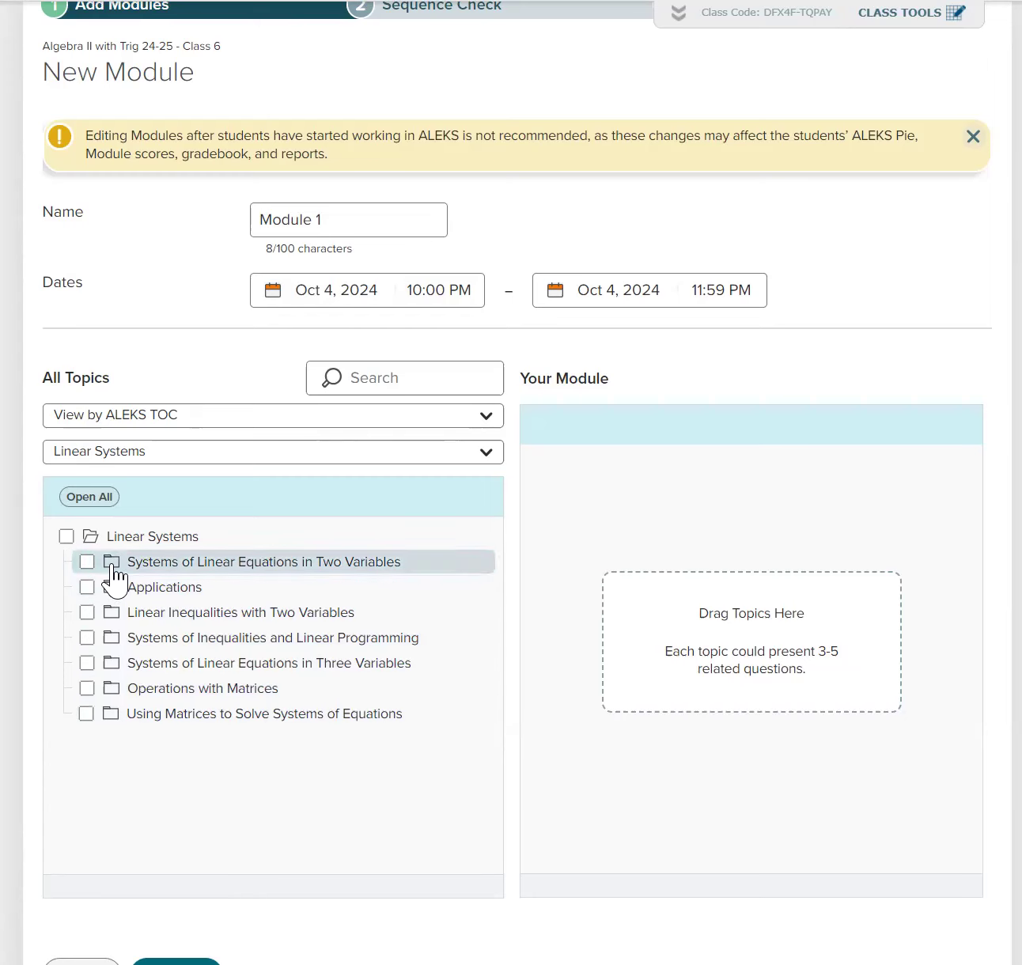
{"action": "left_click", "coordinate": [113, 564]}
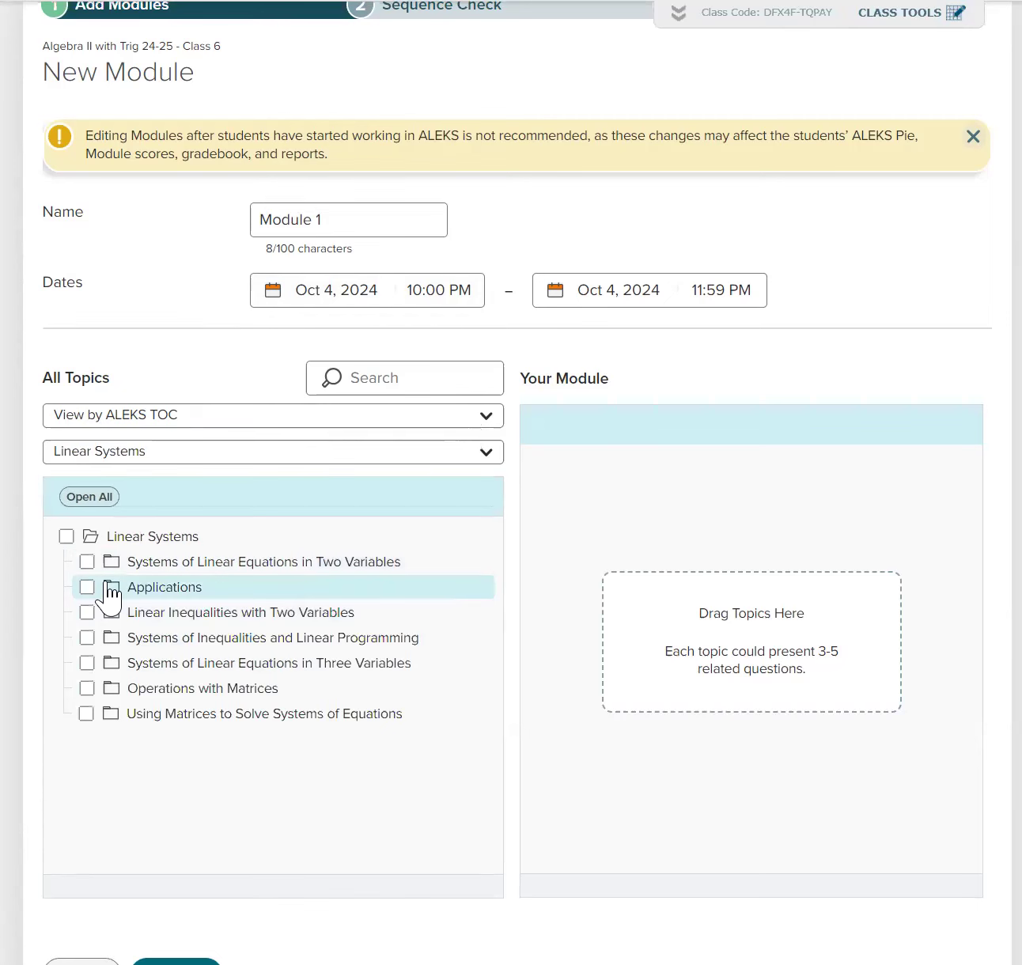
{"action": "left_click", "coordinate": [110, 591]}
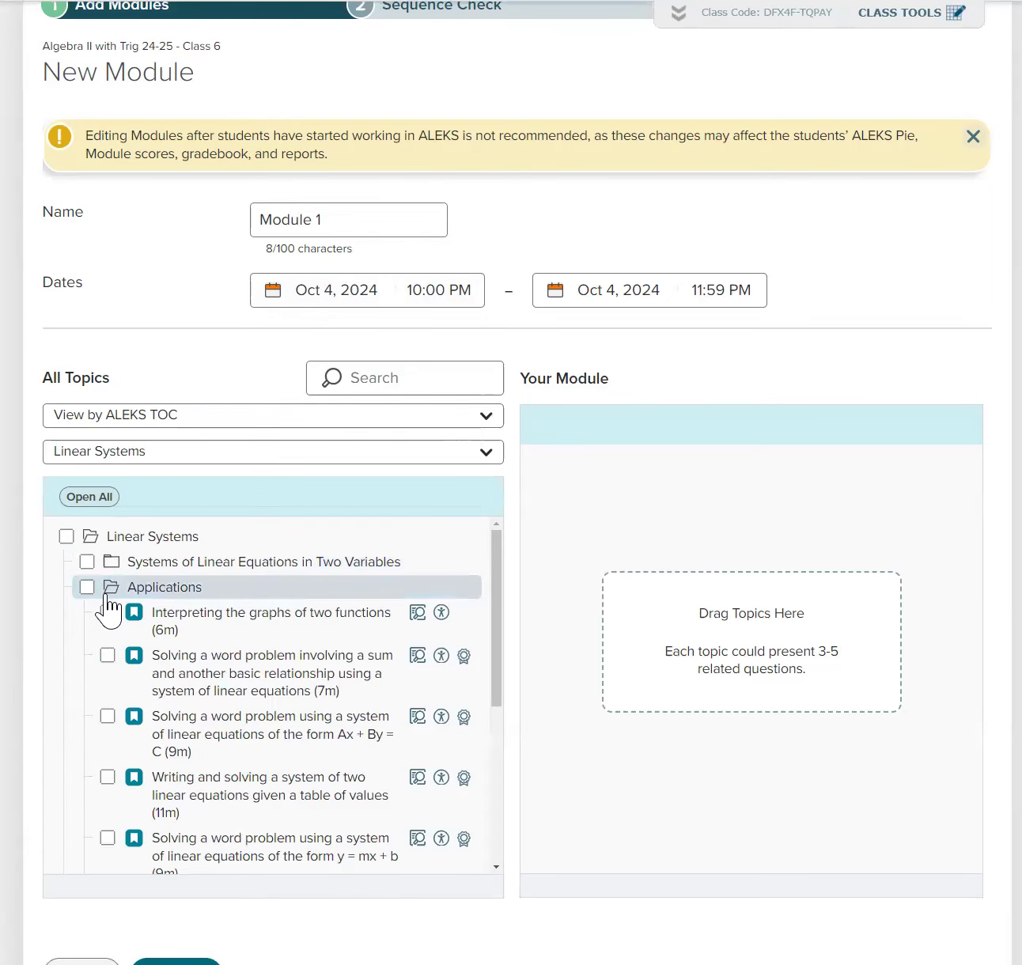
{"action": "left_click", "coordinate": [109, 593]}
{"action": "left_click", "coordinate": [110, 616]}
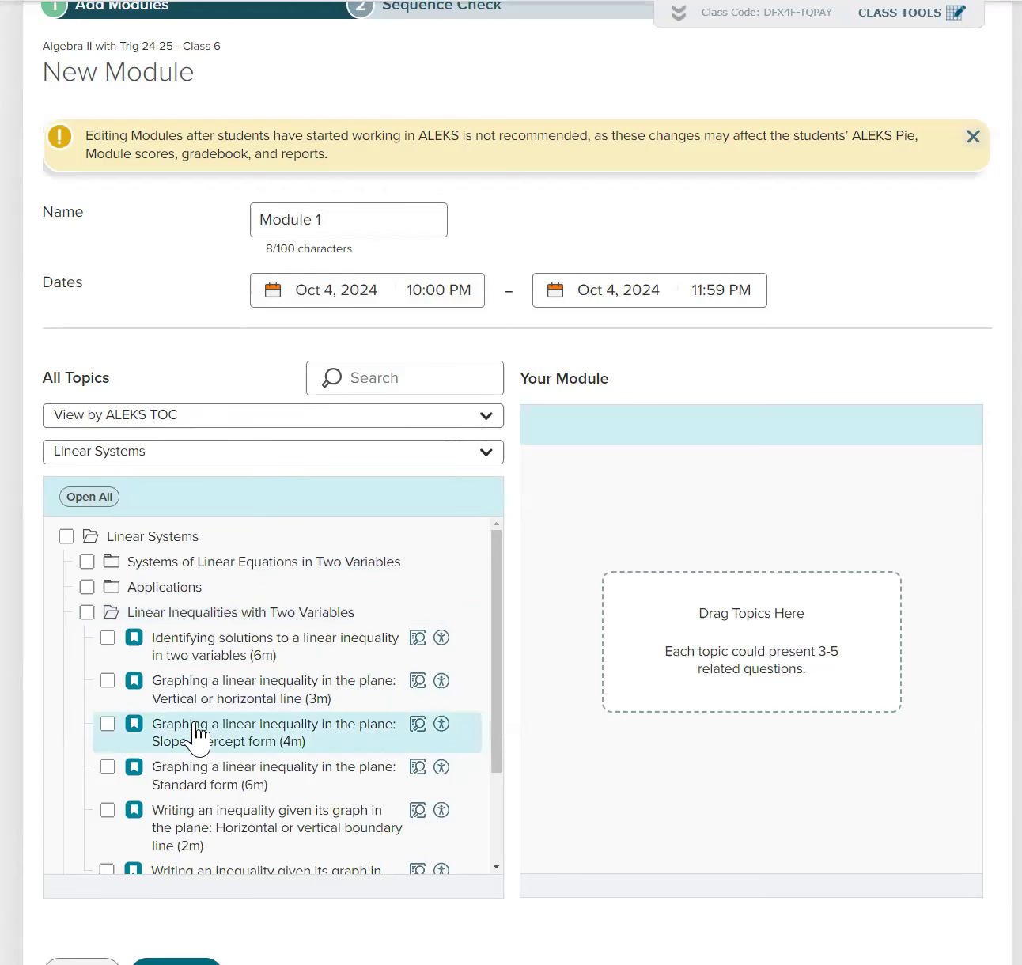
{"action": "scroll", "coordinate": [204, 757], "scroll_direction": "down", "scroll_amount": 1}
{"action": "scroll", "coordinate": [178, 778], "scroll_direction": "up", "scroll_amount": 1}
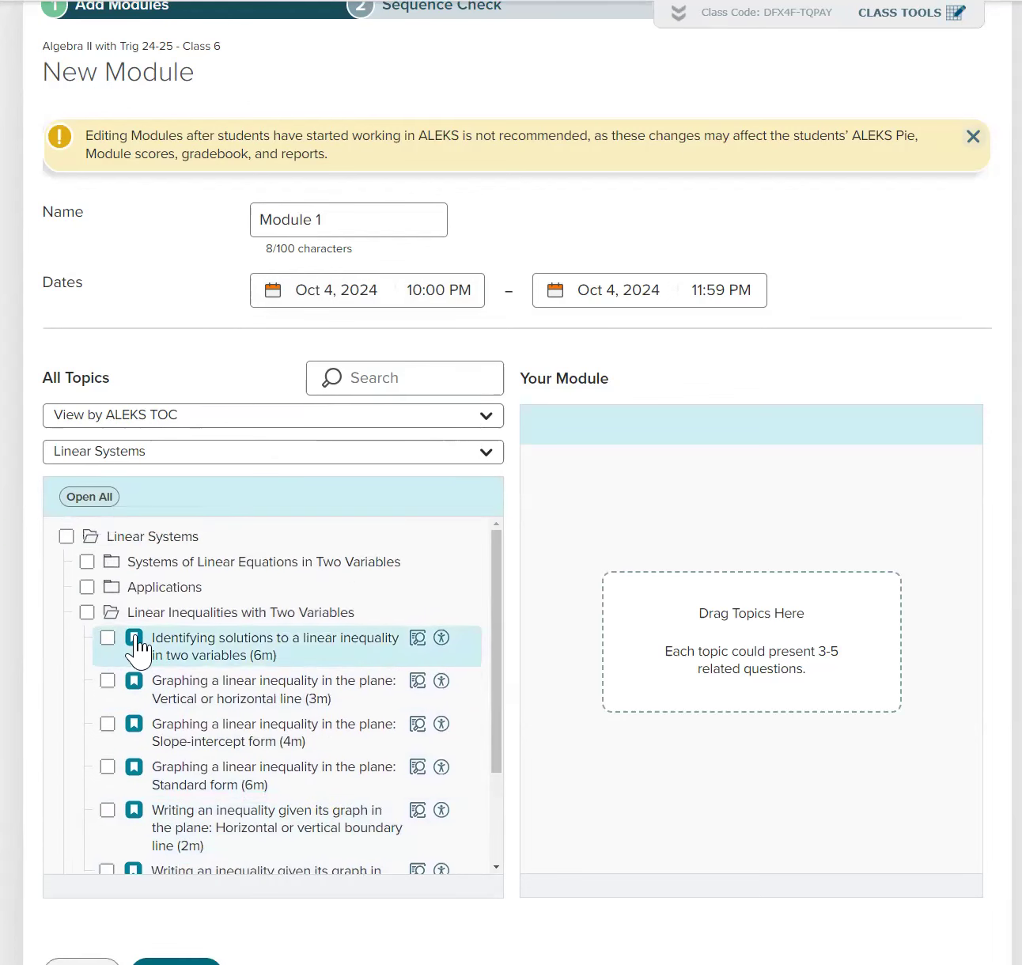
{"action": "left_click", "coordinate": [110, 613]}
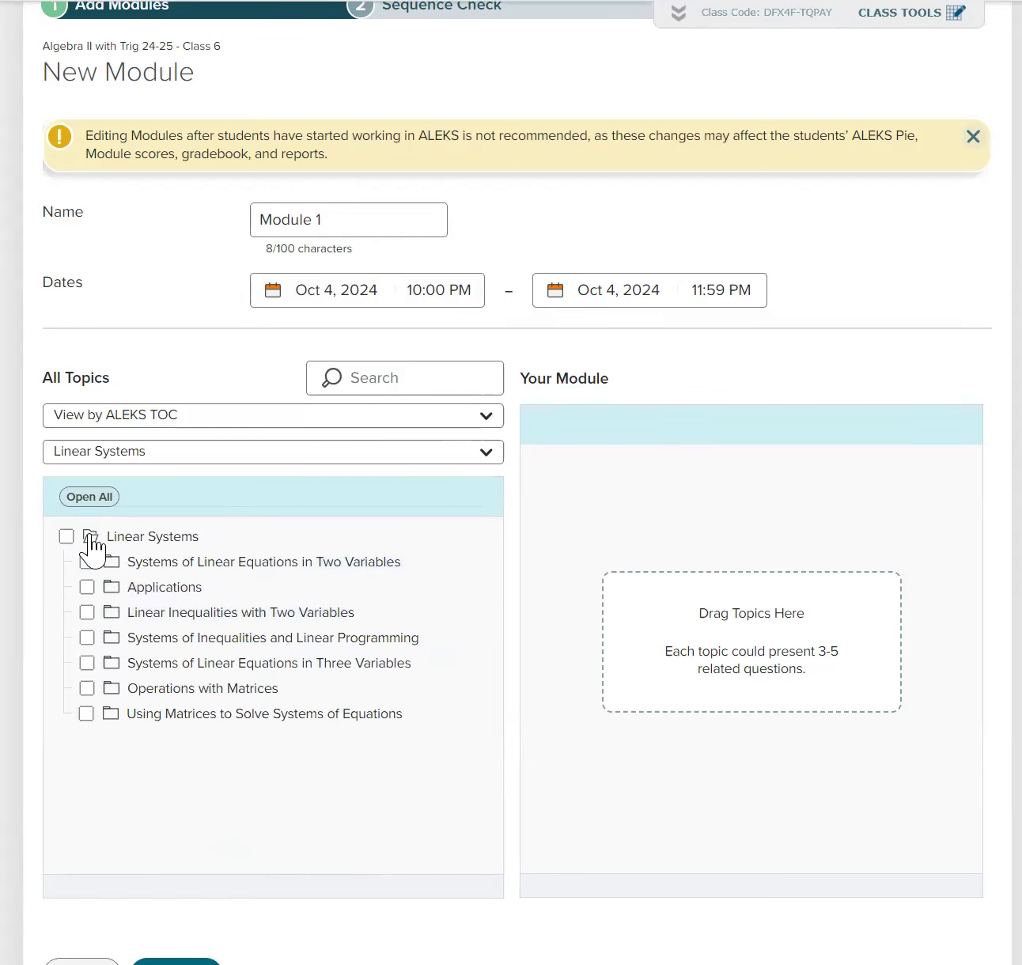
Step: Add all topics of the Linear Systems folder to the new module
{"action": "left_click", "coordinate": [67, 537]}
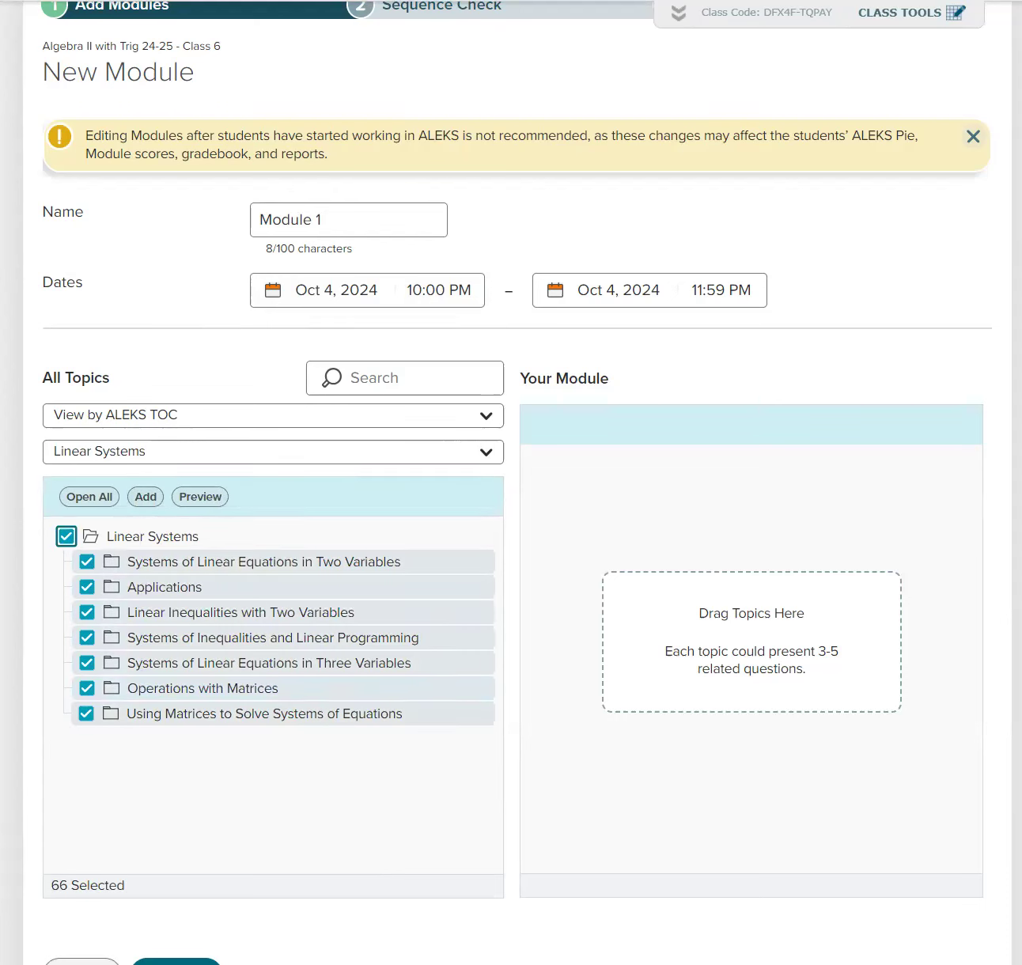
{"action": "left_click", "coordinate": [137, 501]}
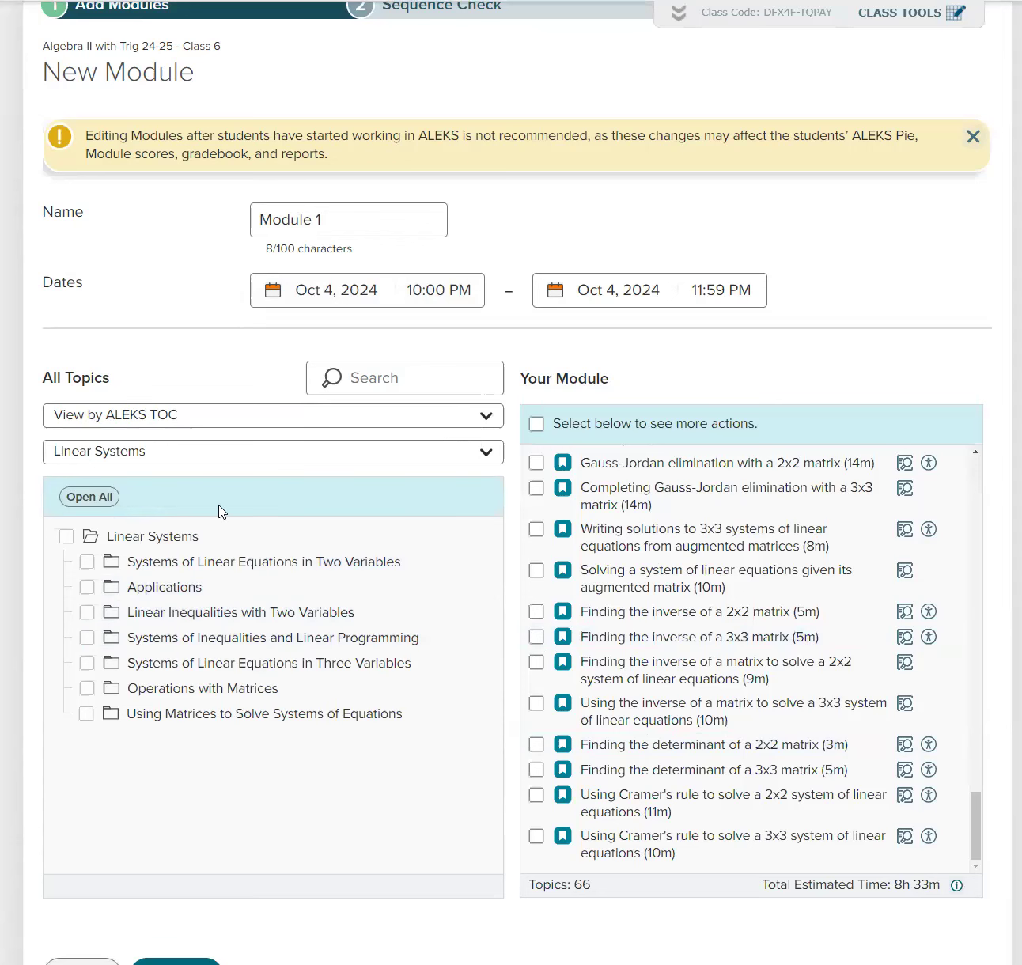
{"action": "left_click", "coordinate": [172, 459]}
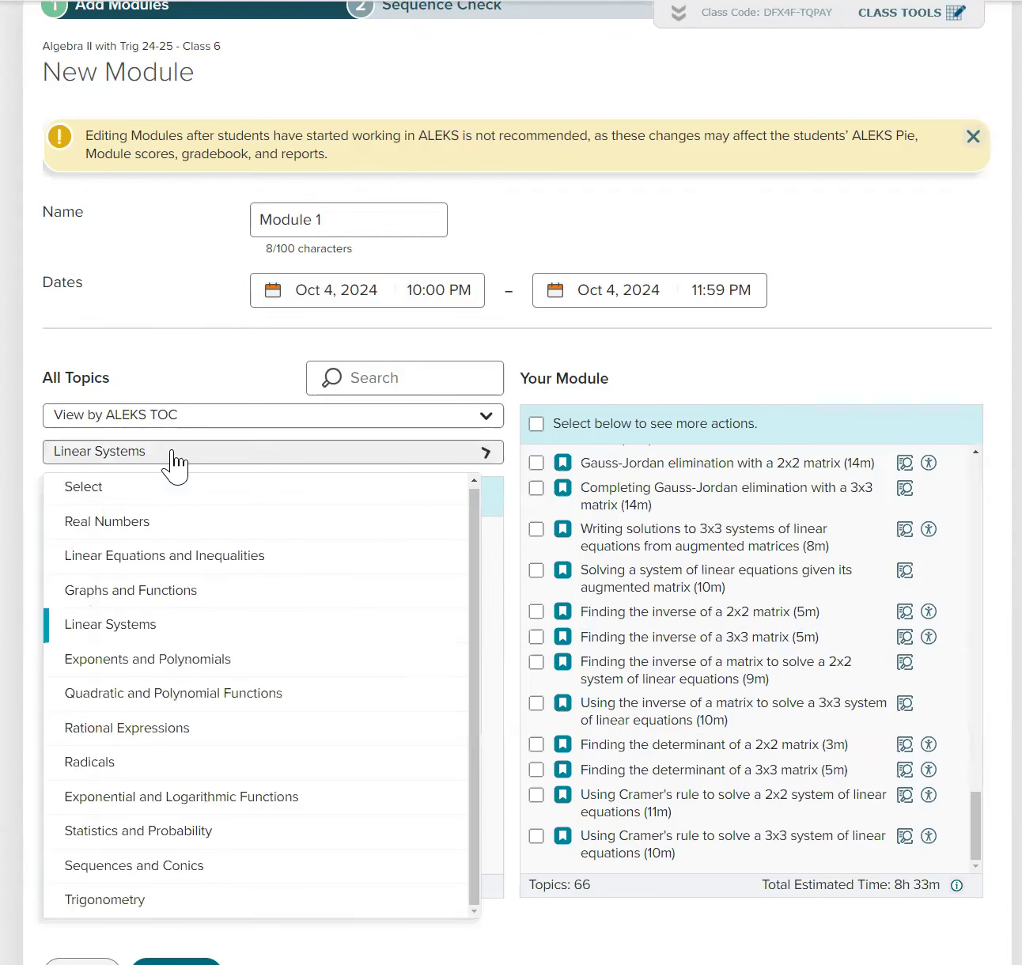
{"action": "left_click", "coordinate": [27, 638]}
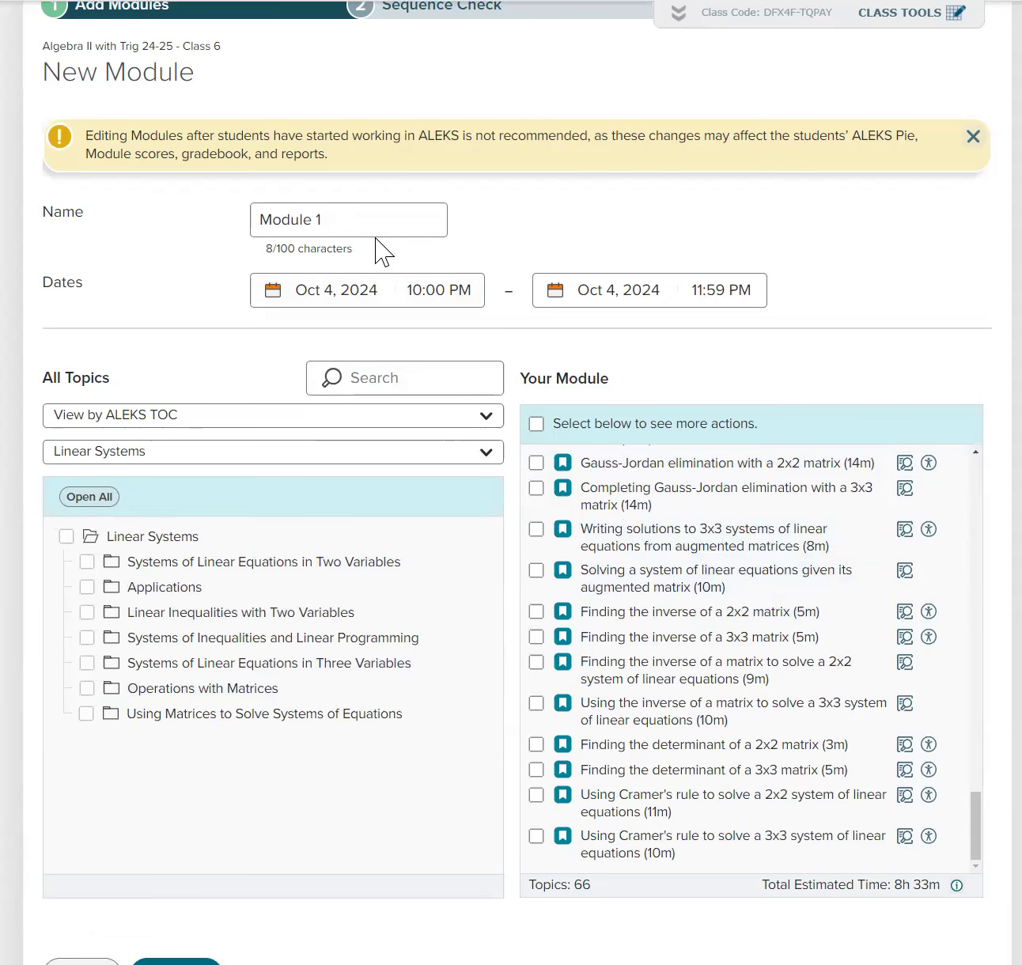
Step: Rename the new module as "System of Linear Equations"
{"action": "left_click", "coordinate": [364, 211]}
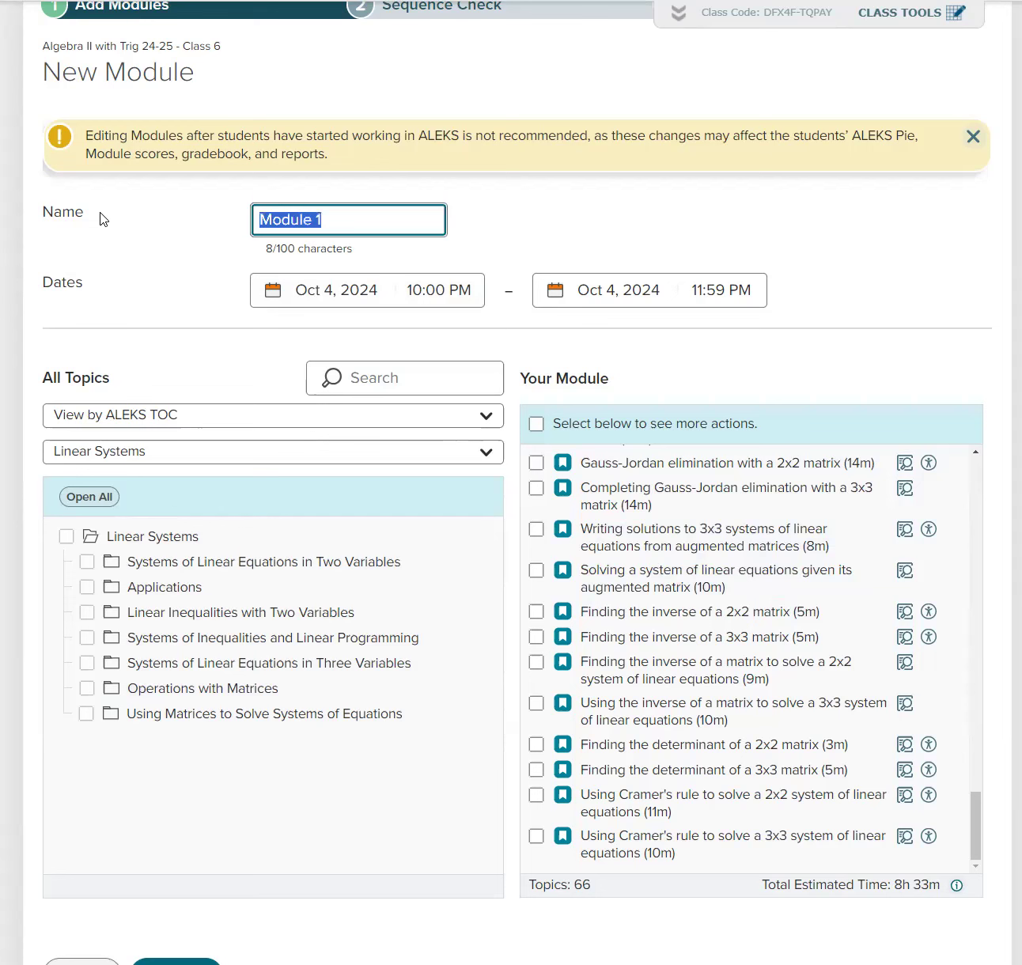
{"action": "type", "text": "Linea"}
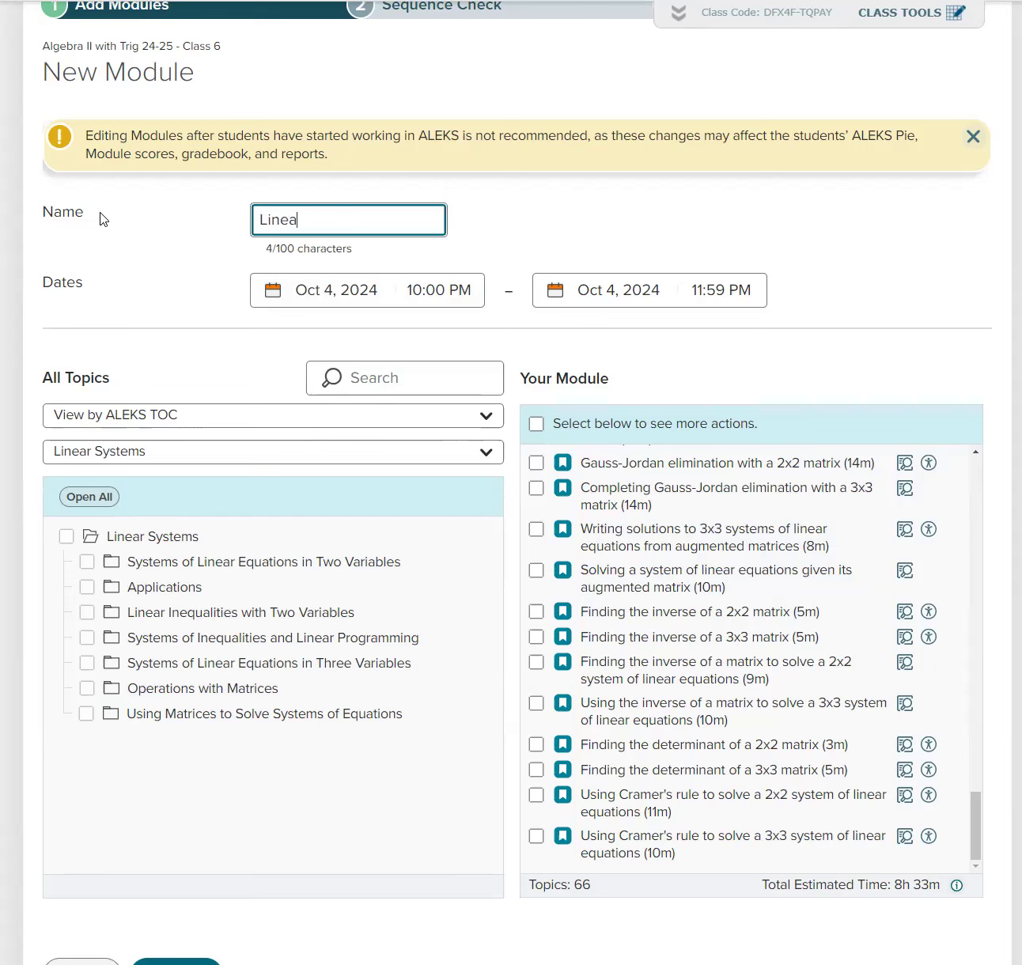
{"action": "type", "text": "r Systems"}
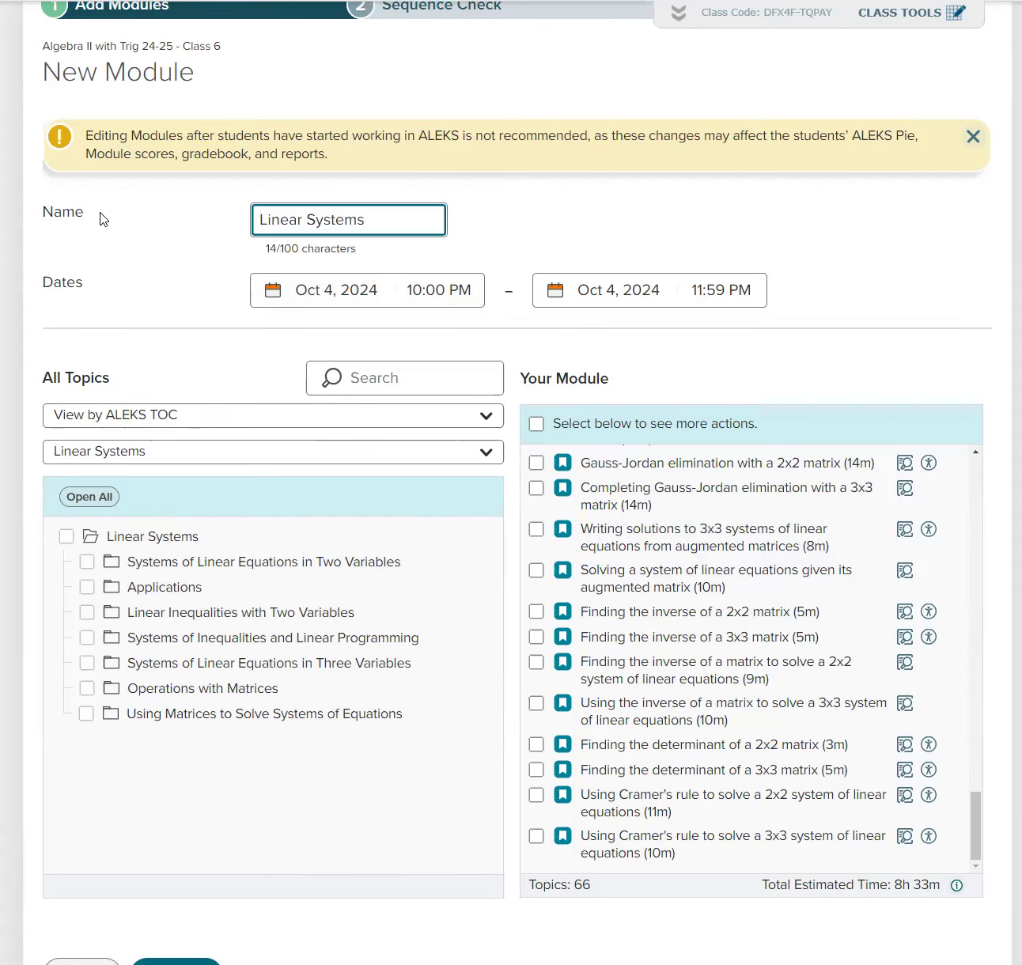
{"action": "key", "text": "BackSpace"}
{"action": "key", "text": "BackSpace"}
{"action": "key", "text": "BackSpace"}
{"action": "key", "text": "BackSpace"}
{"action": "key", "text": "BackSpace"}
{"action": "key", "text": "BackSpace"}
{"action": "key", "text": "BackSpace"}
{"action": "key", "text": "BackSpace"}
{"action": "key", "text": "BackSpace"}
{"action": "key", "text": "BackSpace"}
{"action": "key", "text": "BackSpace"}
{"action": "key", "text": "BackSpace"}
{"action": "key", "text": "BackSpace"}
{"action": "type", "text": "Sy"}
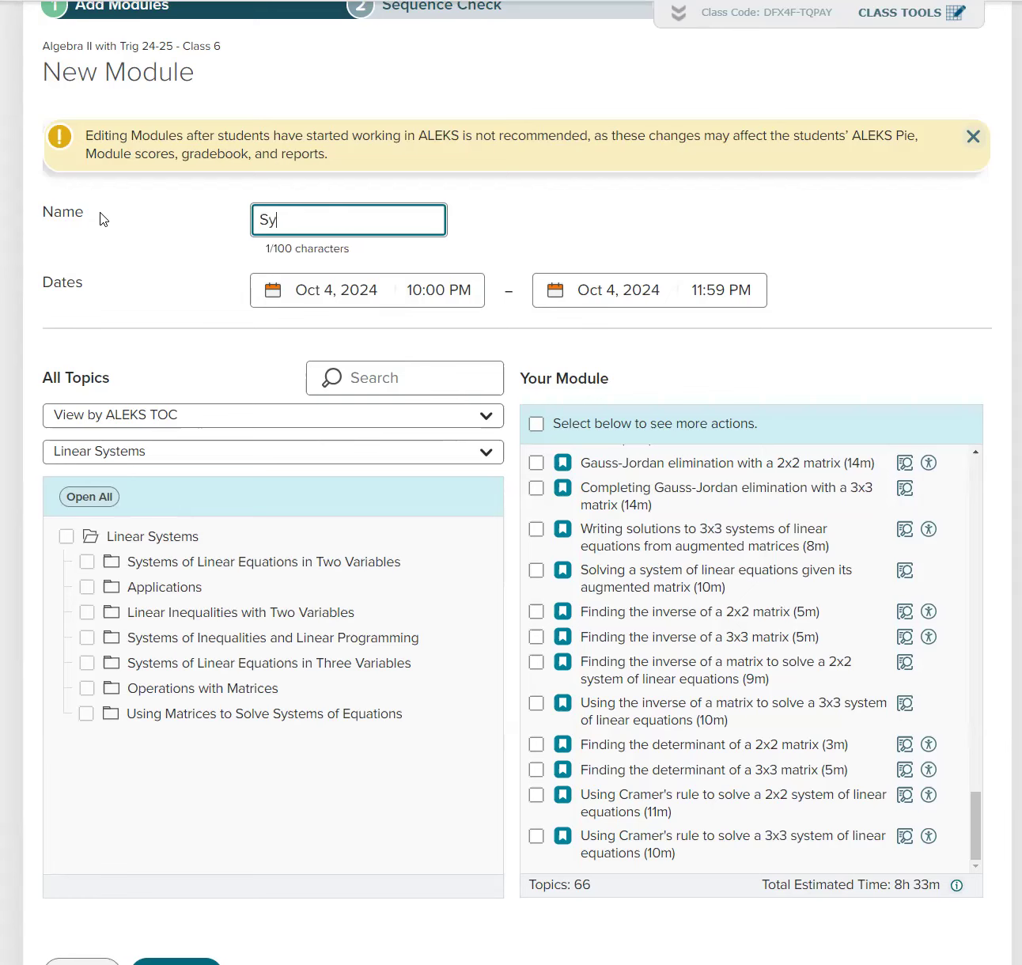
{"action": "type", "text": "stems of"}
{"action": "key", "text": "BackSpace"}
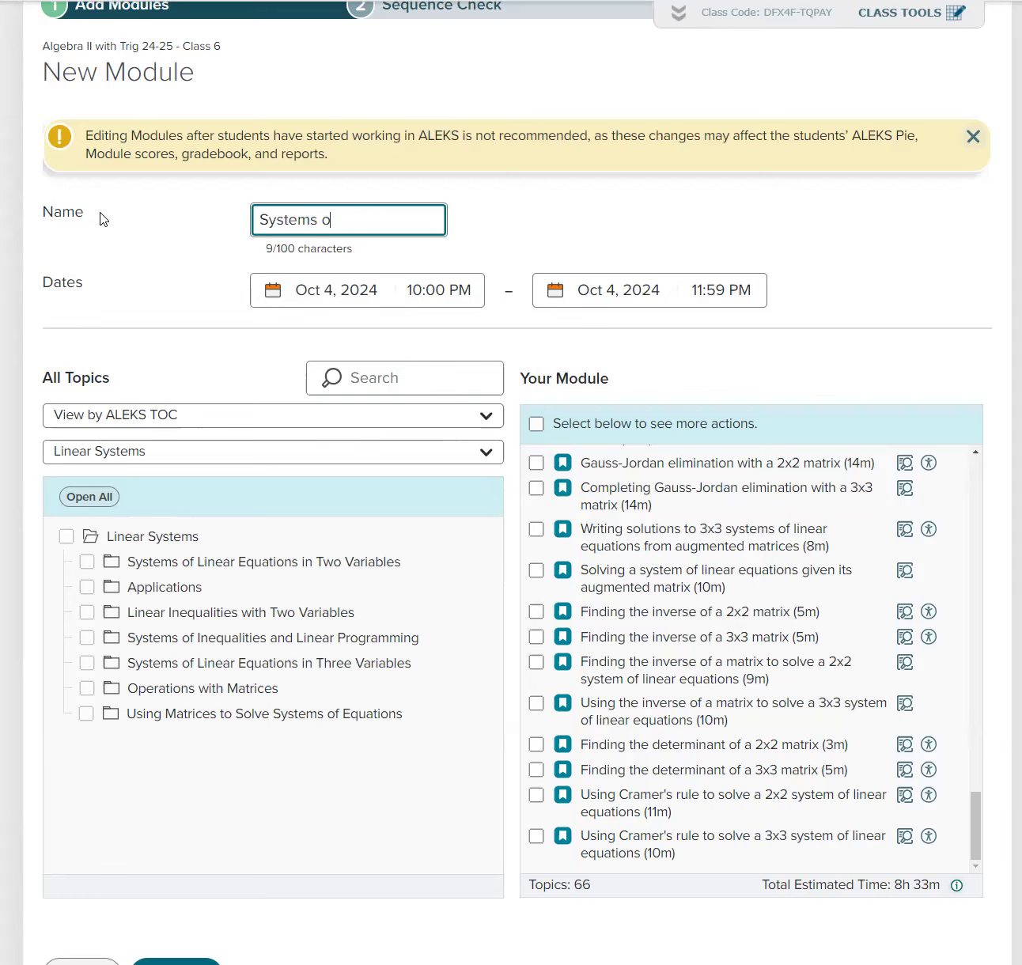
{"action": "type", "text": "of Linear Quations"}
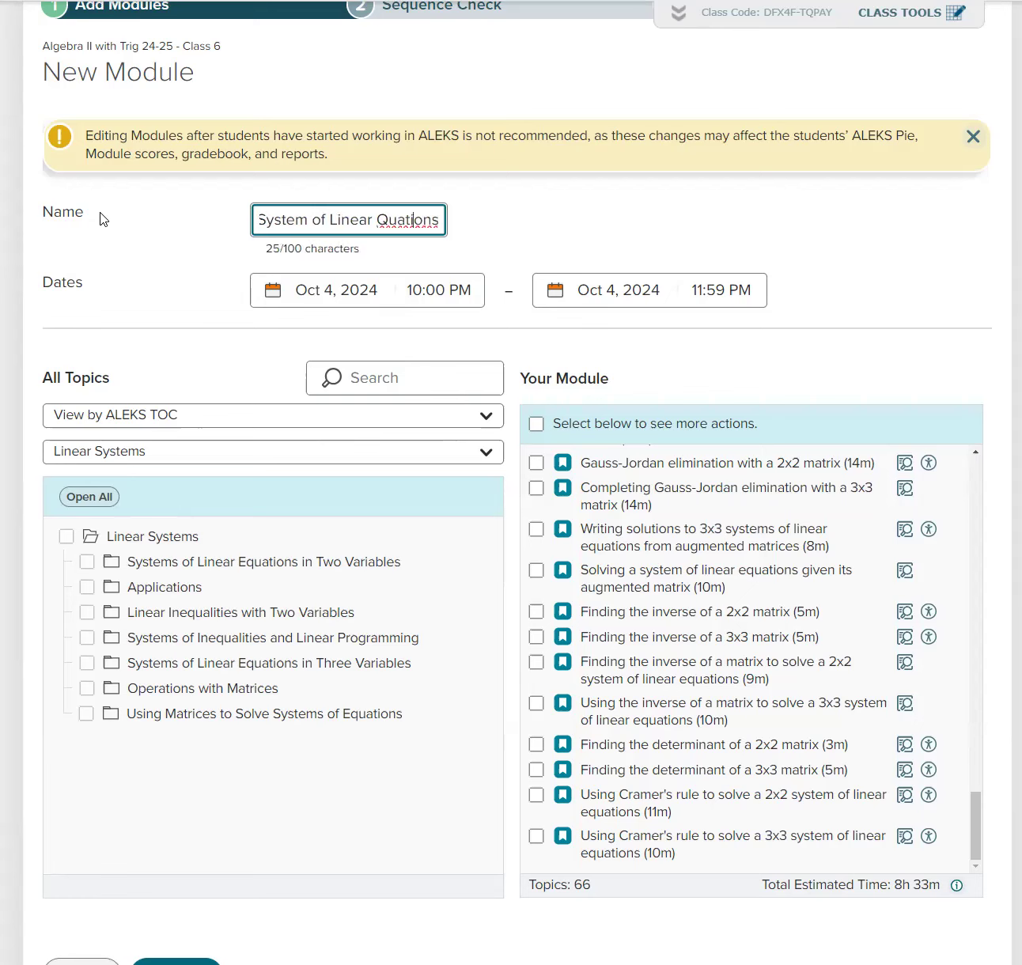
{"action": "type", "text": "Eq"}
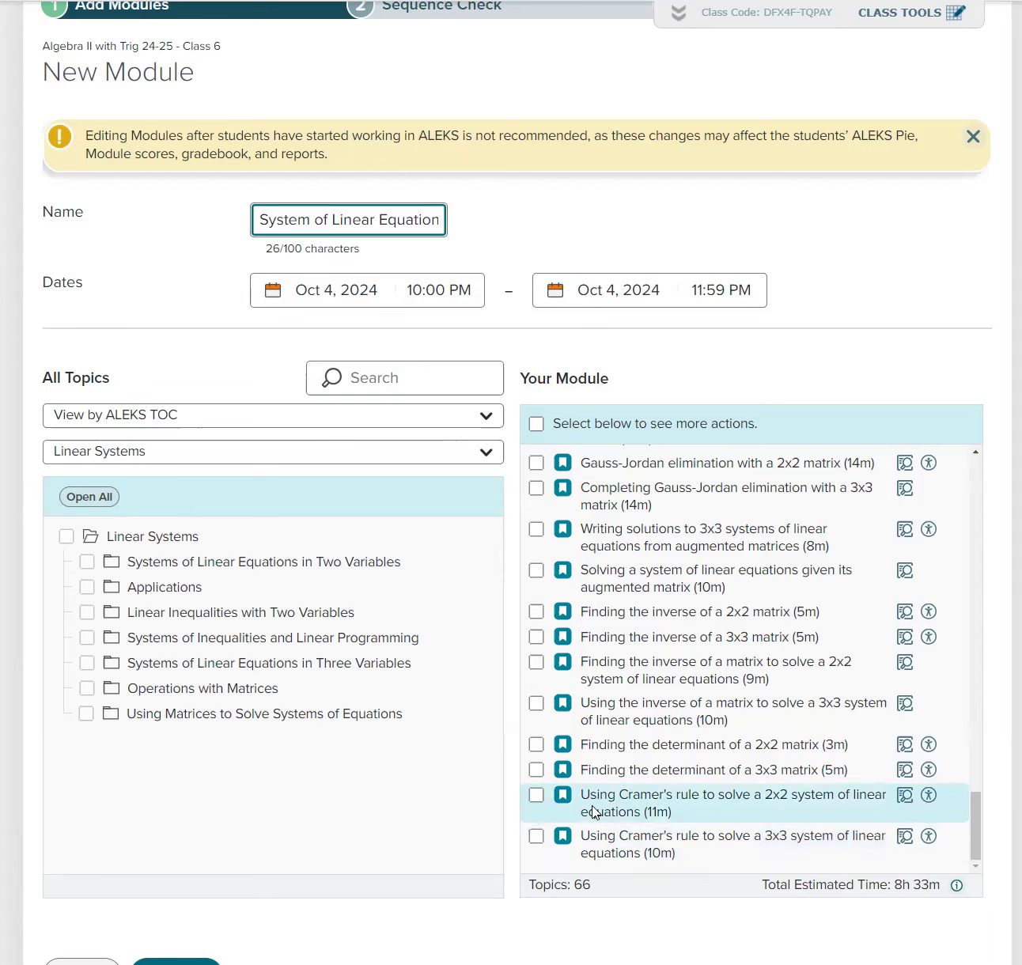
Step: Set the module's end date to Oct 18, 2024 at 09:59 PM
{"action": "left_click", "coordinate": [638, 297]}
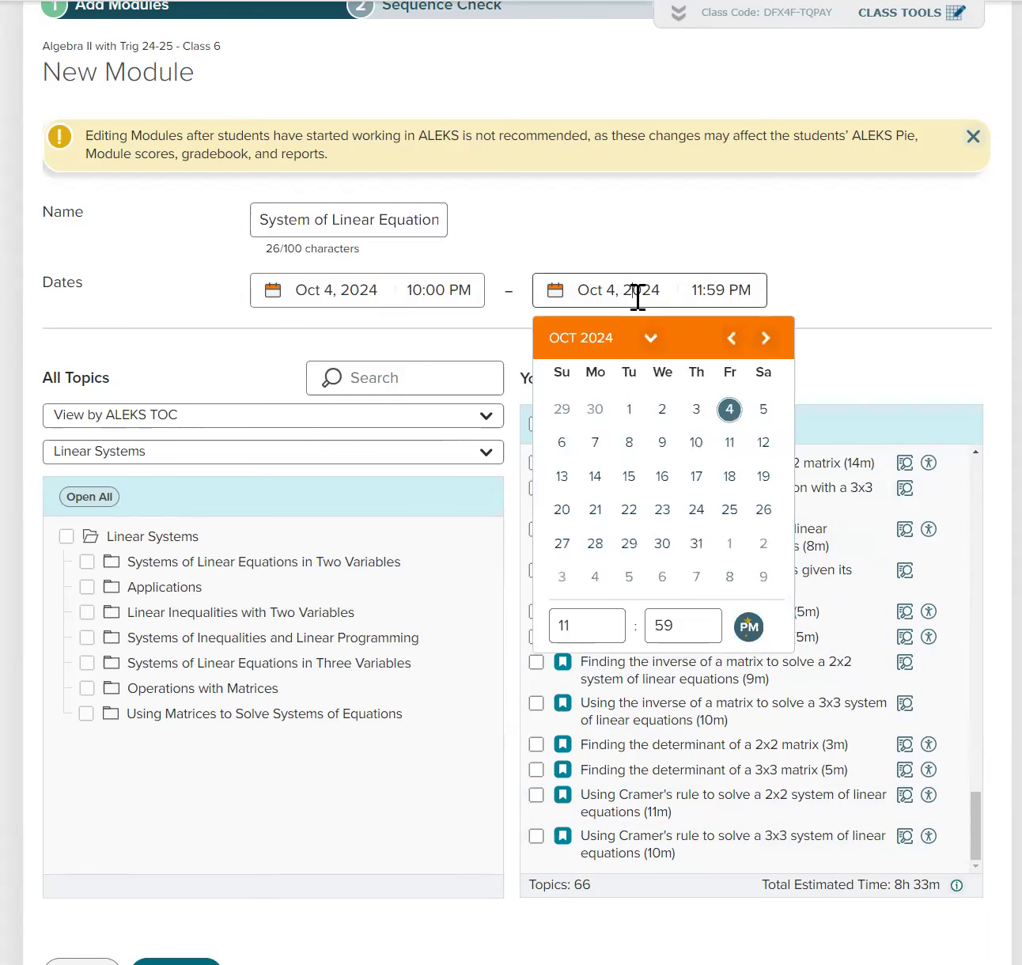
{"action": "left_click", "coordinate": [726, 479]}
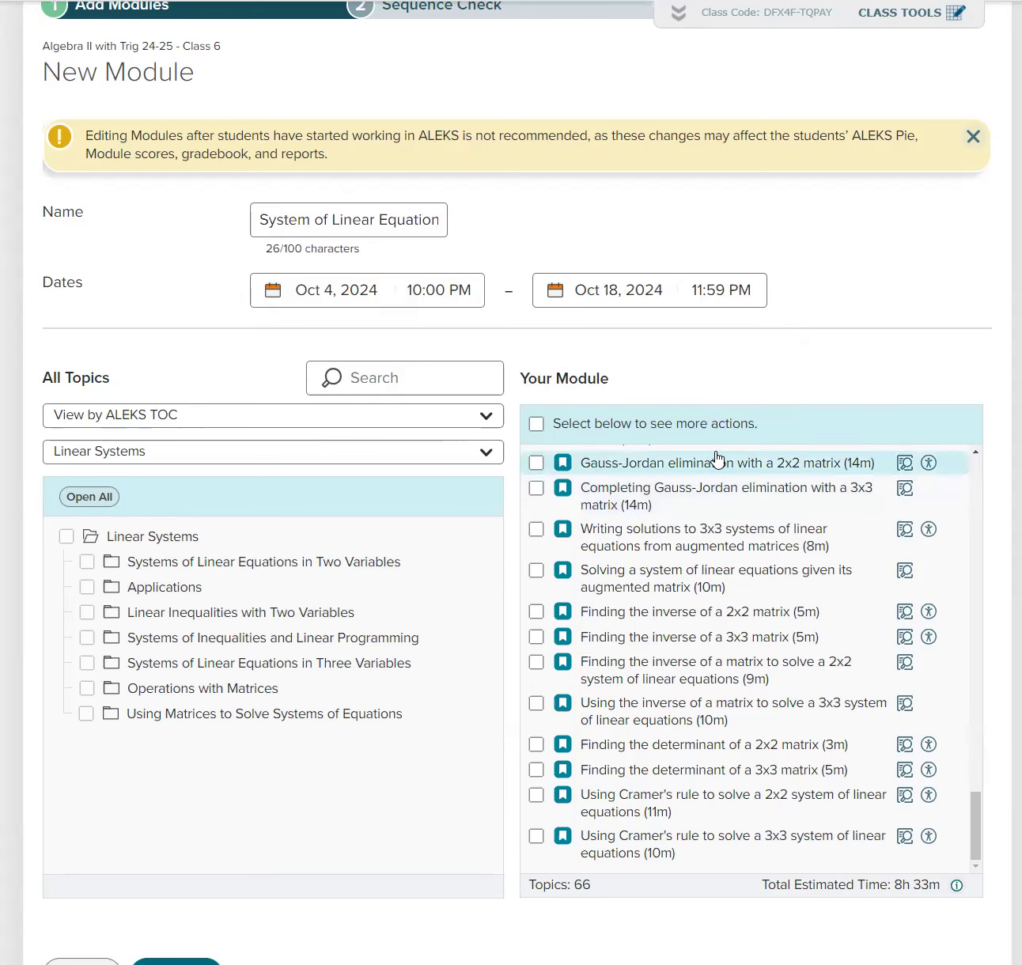
{"action": "left_click", "coordinate": [611, 295]}
{"action": "left_click", "coordinate": [580, 629]}
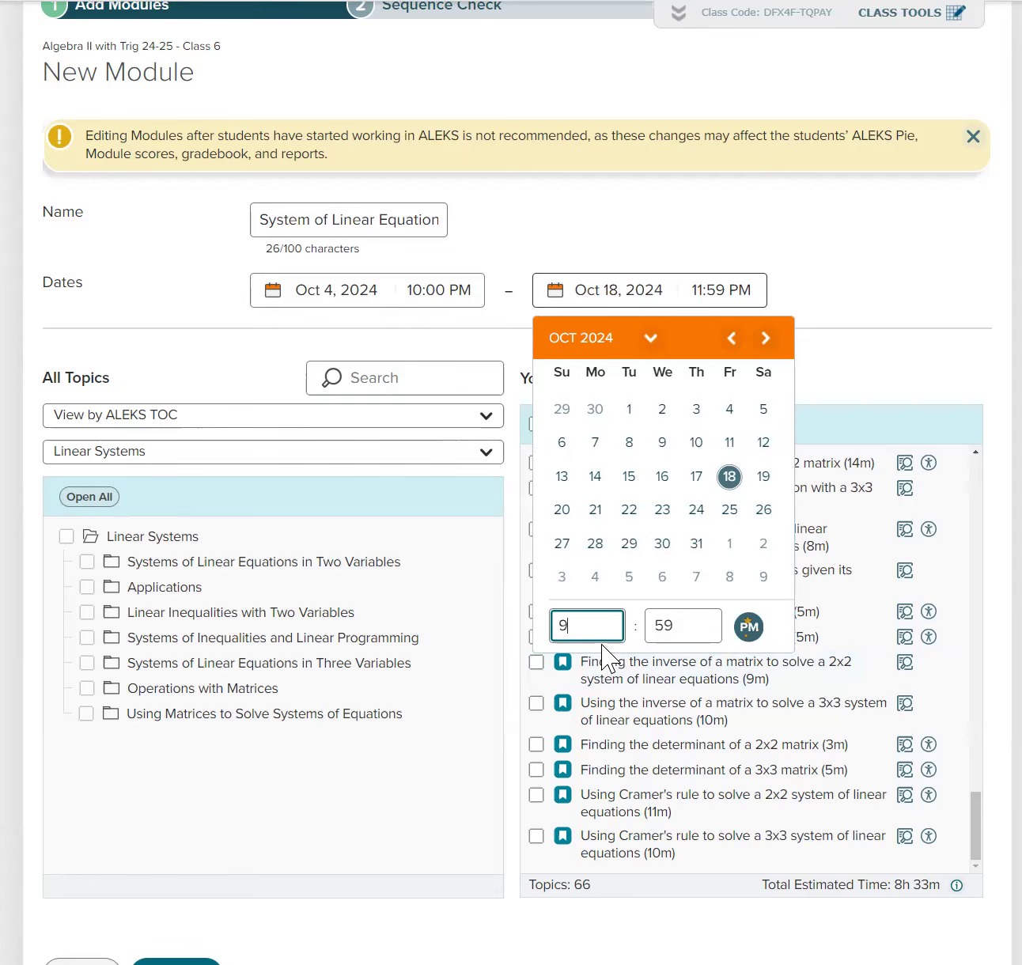
{"action": "left_click", "coordinate": [853, 348]}
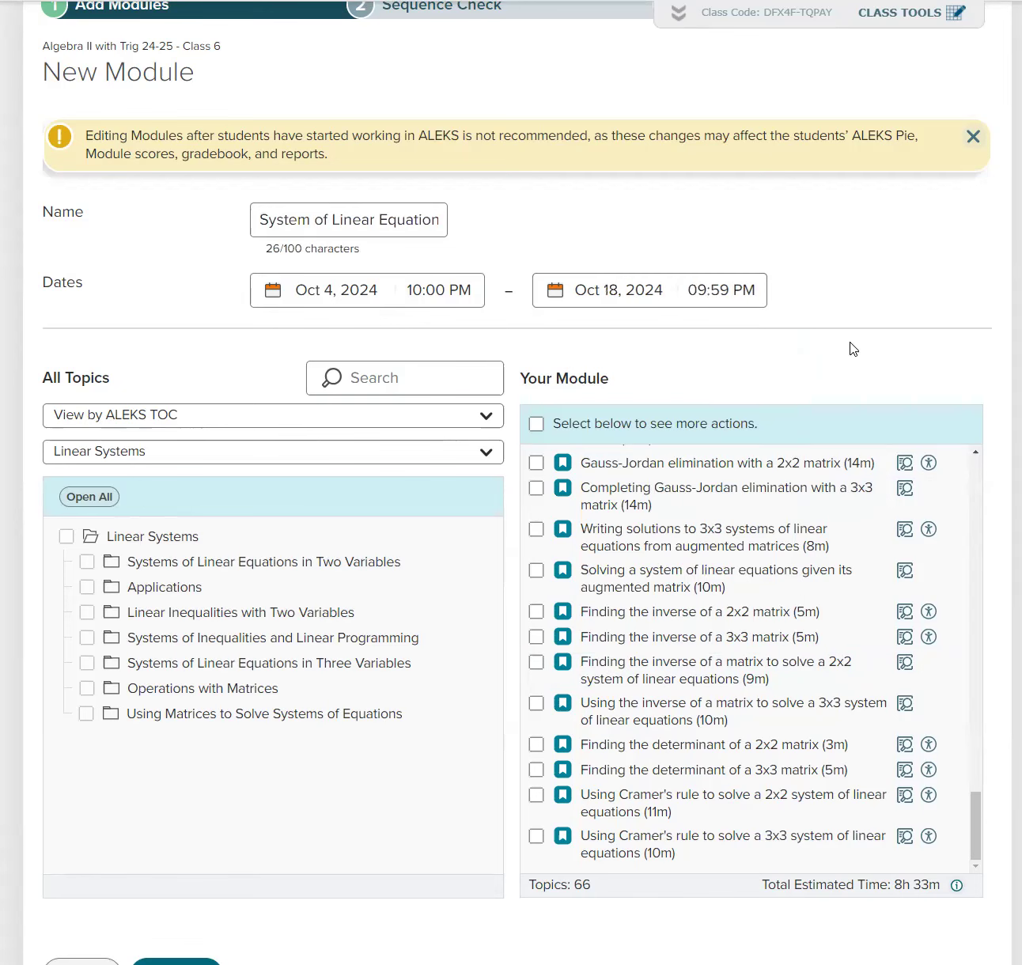
Step: Remove all topics from the new module
{"action": "scroll", "coordinate": [753, 668], "scroll_direction": "down", "scroll_amount": 1}
{"action": "scroll", "coordinate": [751, 664], "scroll_direction": "up", "scroll_amount": 4}
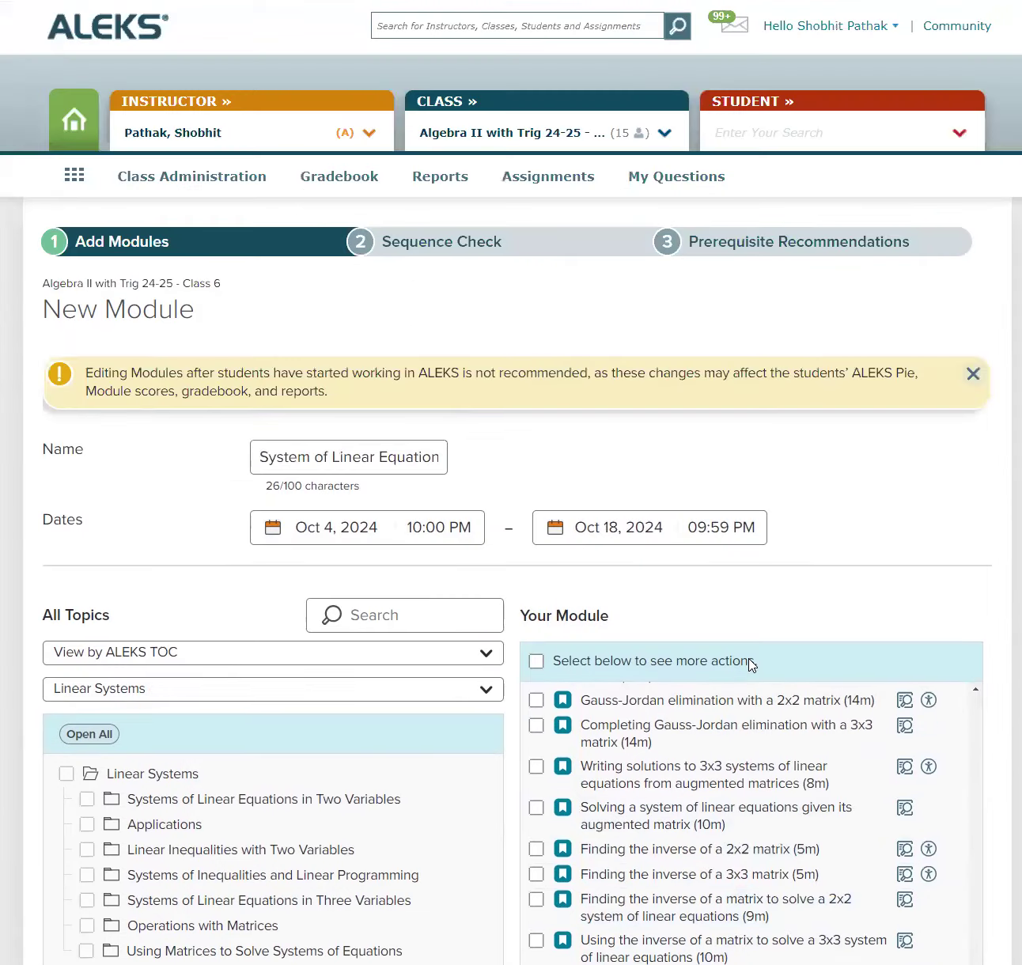
{"action": "scroll", "coordinate": [751, 663], "scroll_direction": "down", "scroll_amount": 4}
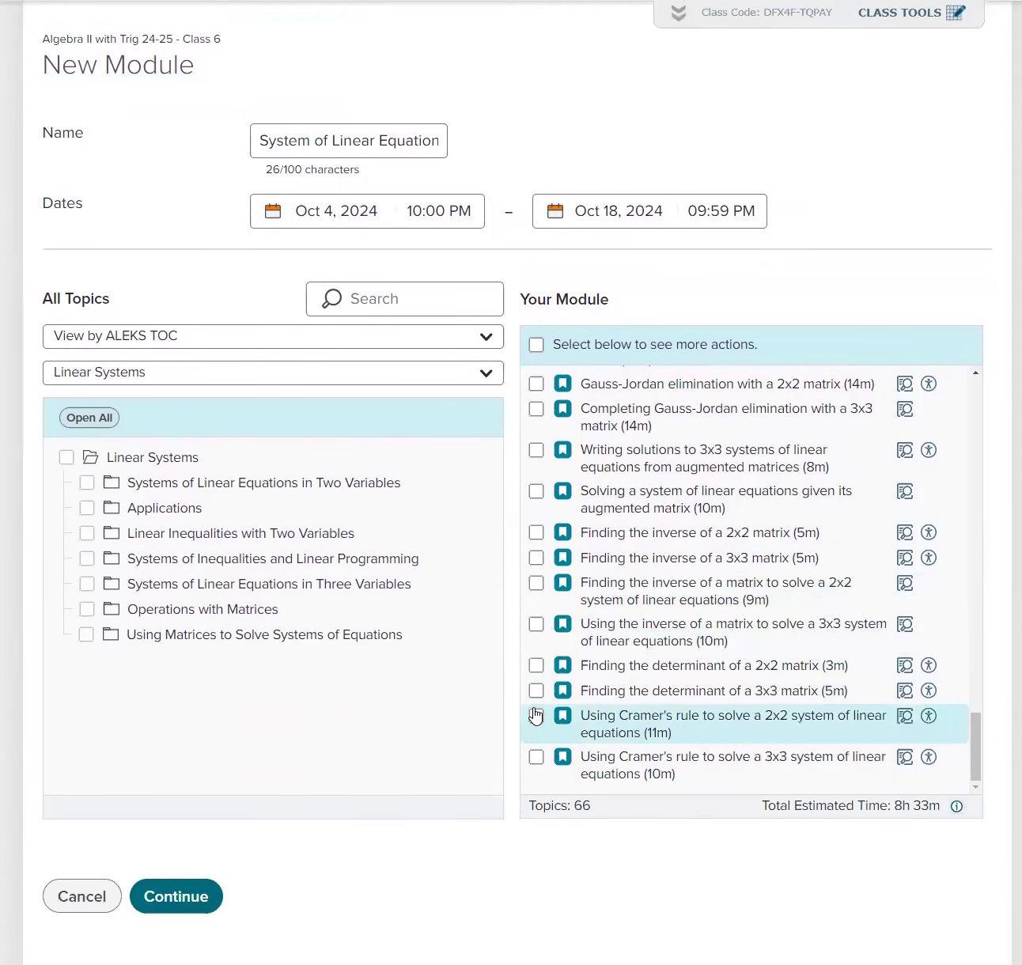
{"action": "left_click", "coordinate": [538, 345]}
{"action": "left_click", "coordinate": [584, 346]}
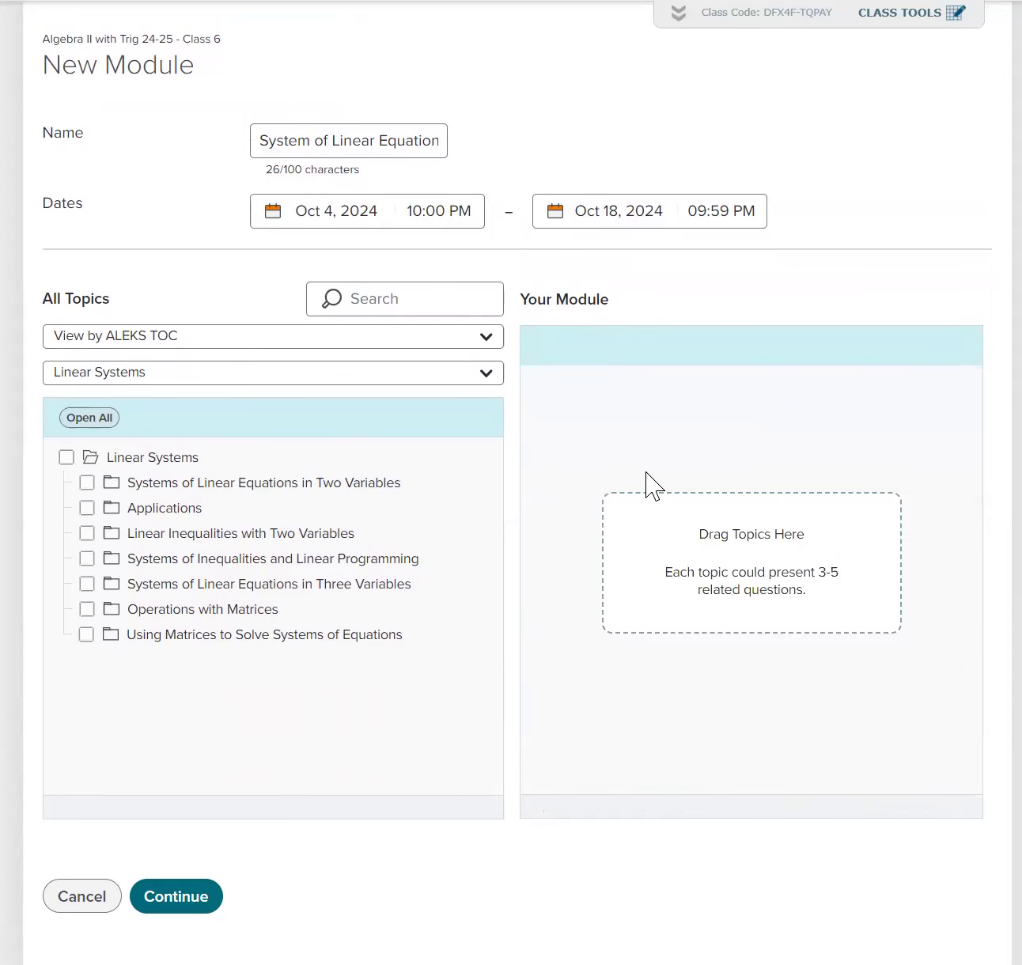
Step: Select the first five topics under Systems of Linear Equations in Two Variables, from identifying solutions through the advanced graphing calculator topic
{"action": "left_click", "coordinate": [113, 484]}
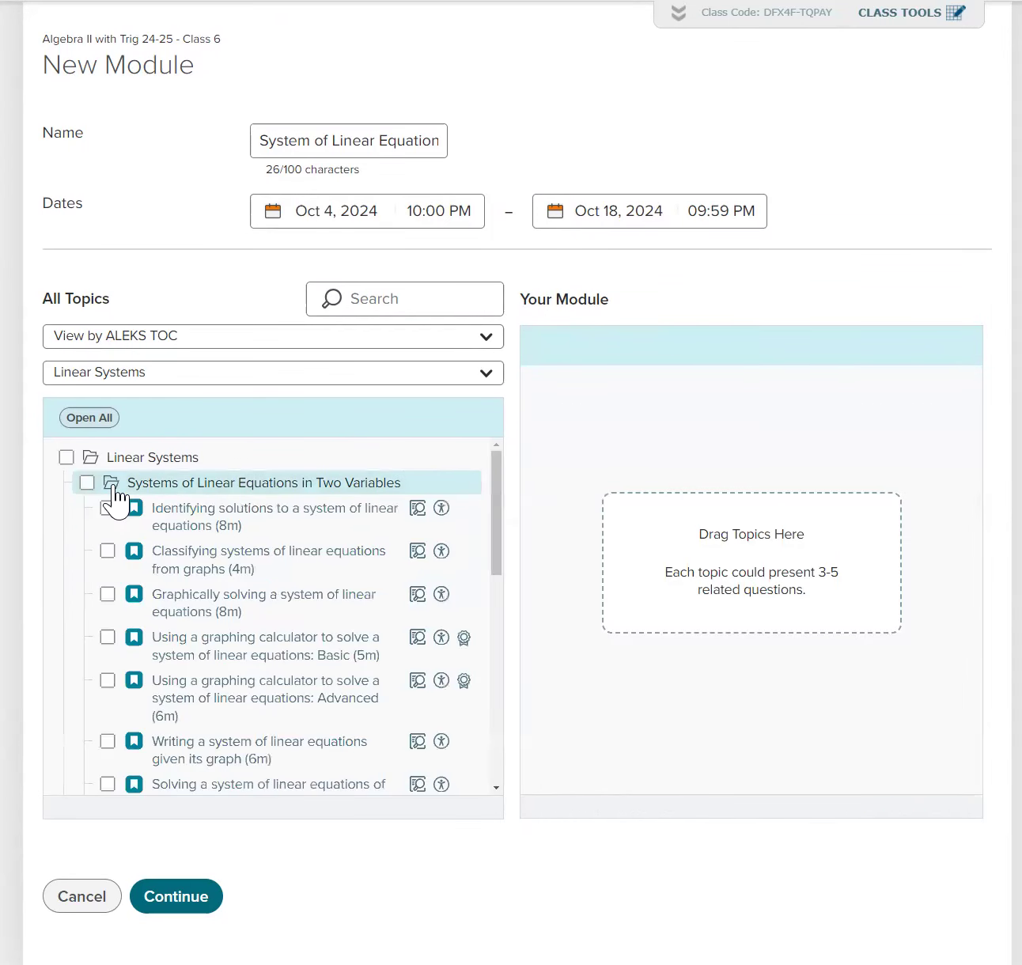
{"action": "scroll", "coordinate": [229, 656], "scroll_direction": "down", "scroll_amount": 1}
{"action": "scroll", "coordinate": [228, 656], "scroll_direction": "up", "scroll_amount": 1}
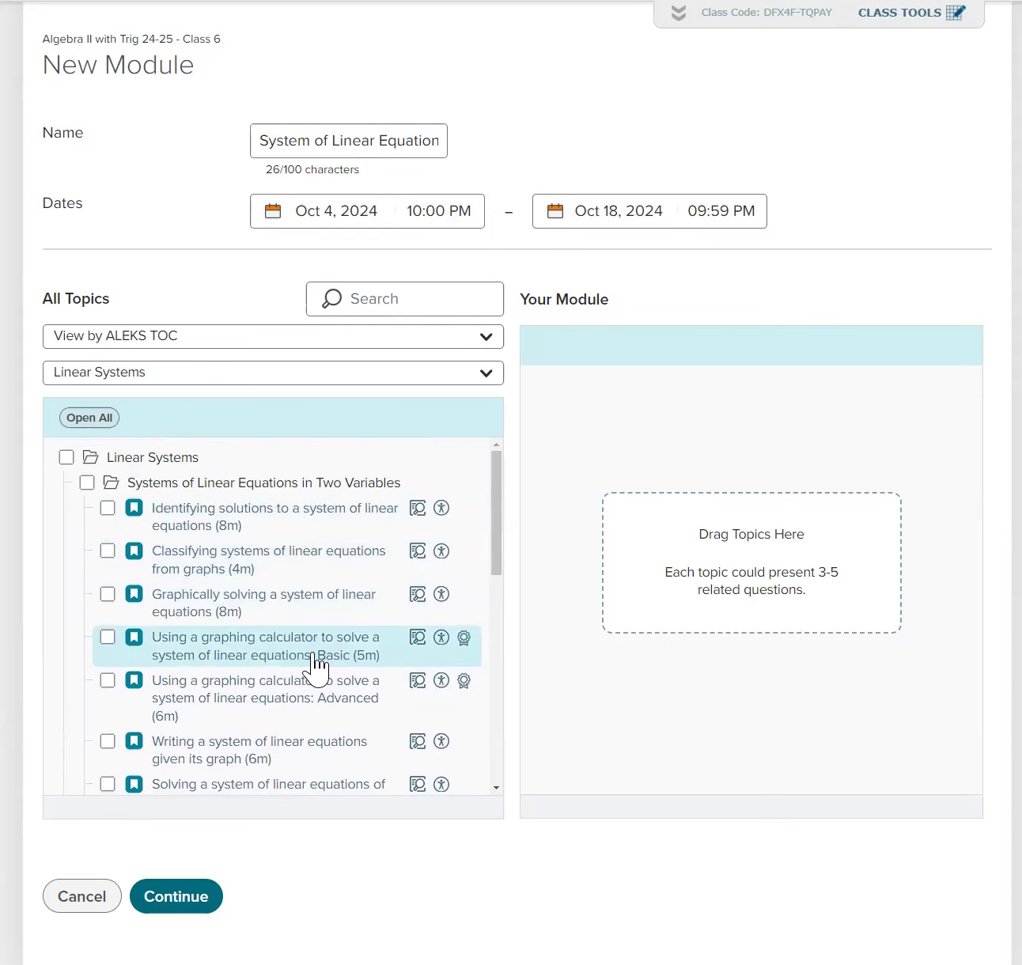
{"action": "left_click", "coordinate": [108, 510]}
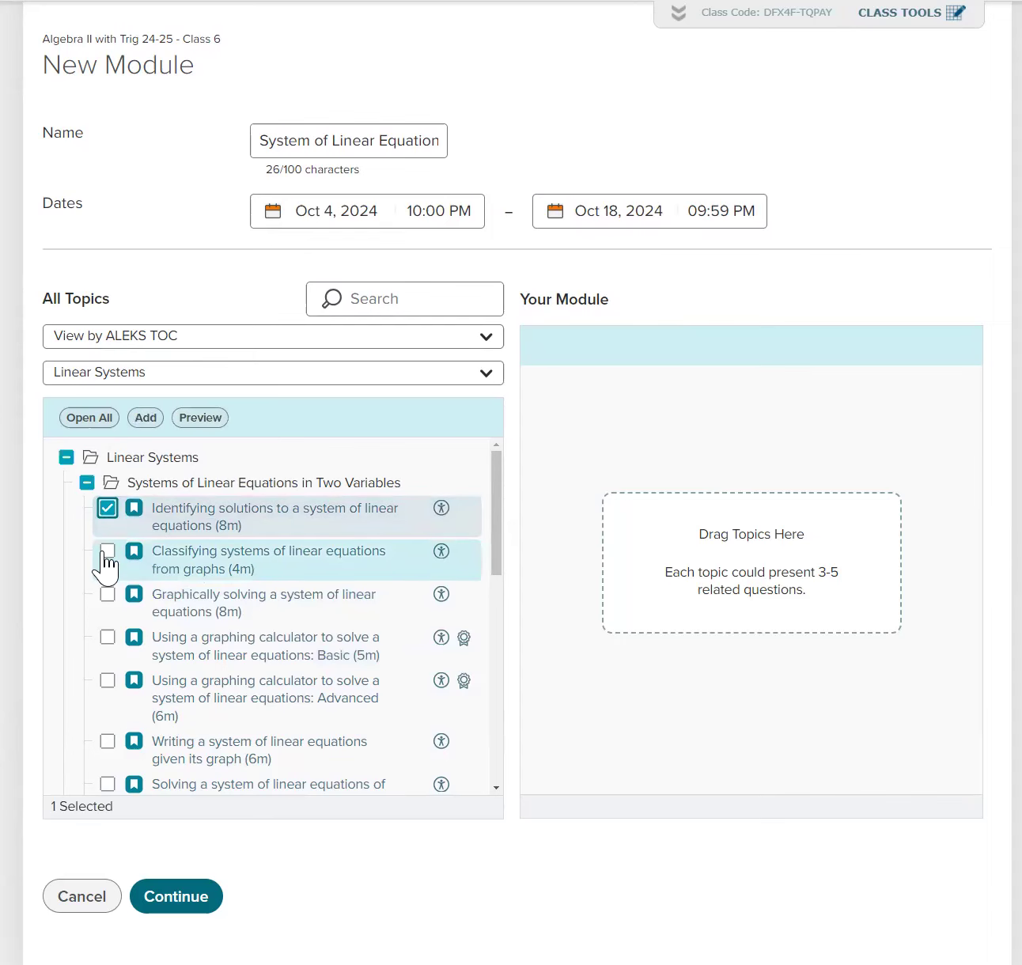
{"action": "left_click", "coordinate": [106, 553]}
{"action": "left_click", "coordinate": [107, 594]}
{"action": "scroll", "coordinate": [107, 639], "scroll_direction": "down", "scroll_amount": 2}
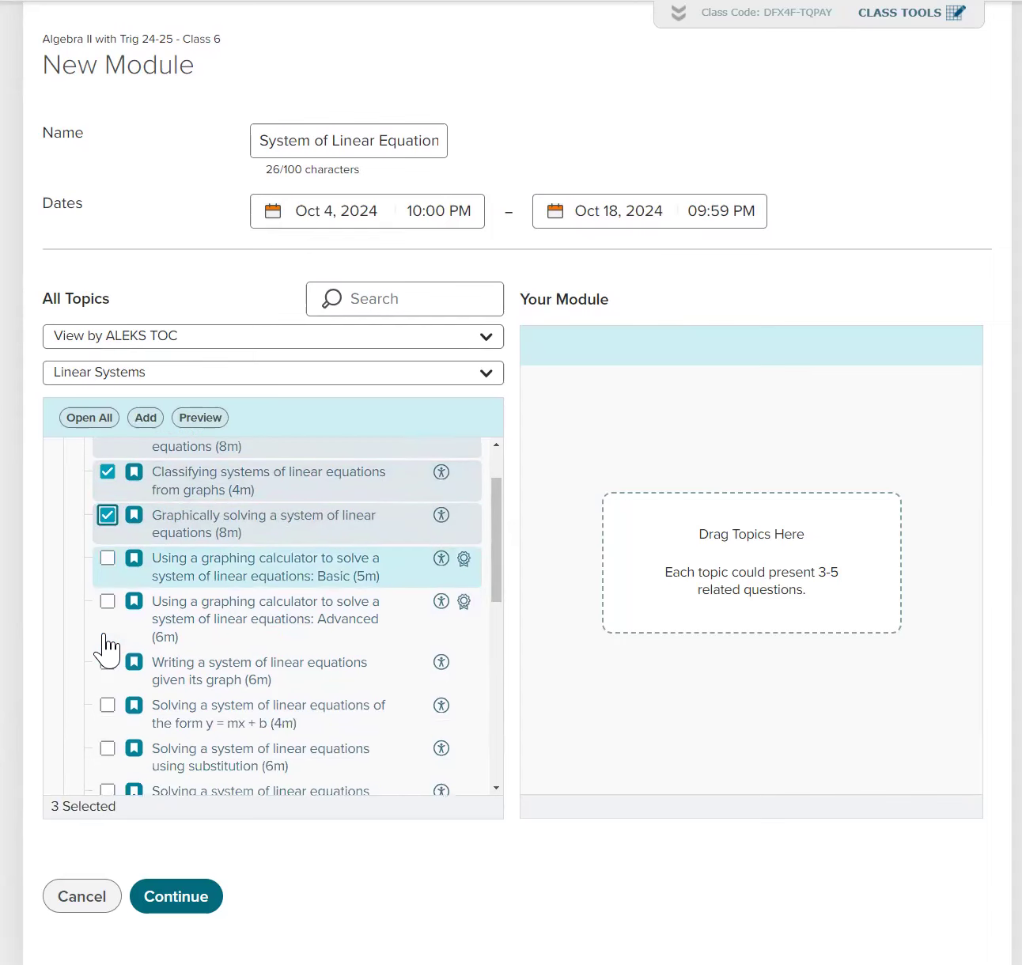
{"action": "scroll", "coordinate": [118, 638], "scroll_direction": "up", "scroll_amount": 1}
{"action": "left_click", "coordinate": [108, 601]}
{"action": "left_click", "coordinate": [107, 558]}
{"action": "scroll", "coordinate": [202, 570], "scroll_direction": "up", "scroll_amount": 1}
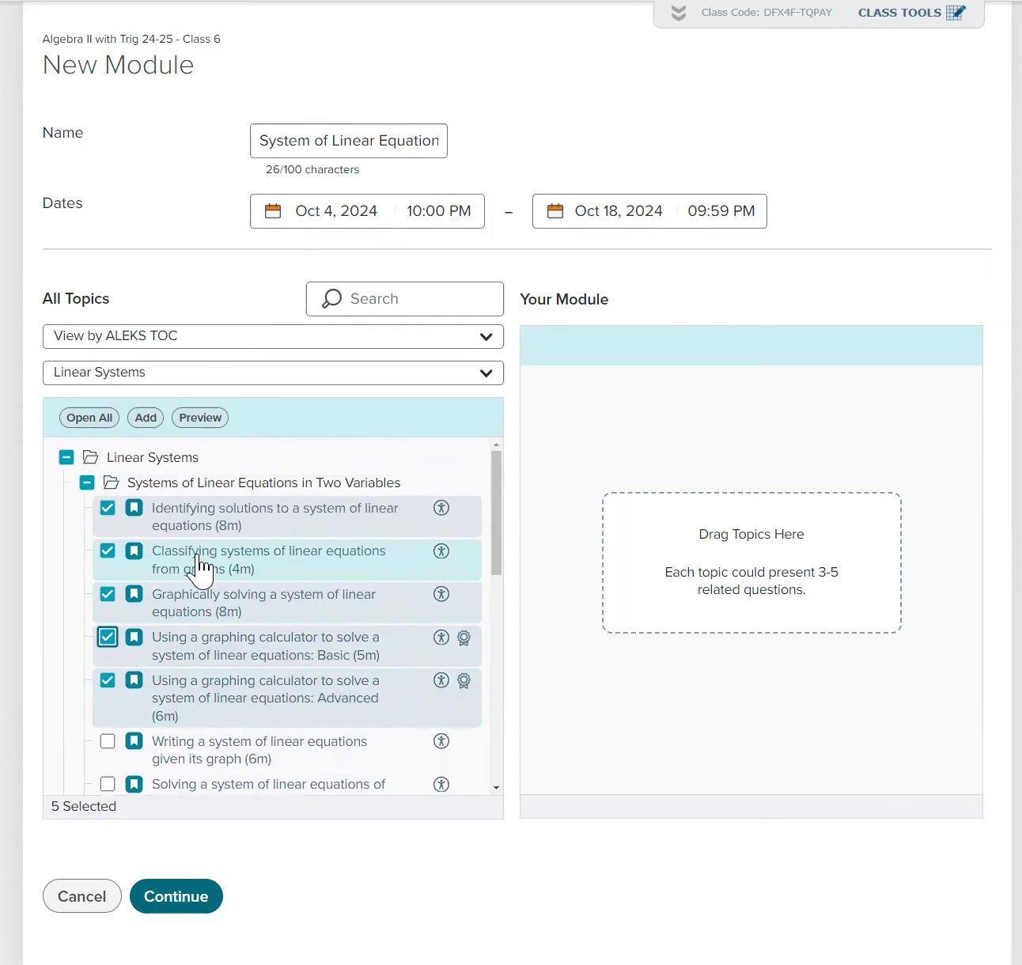
Step: Also select the topic "Identifying the operations used to create equivalent systems of equations"
{"action": "scroll", "coordinate": [210, 611], "scroll_direction": "down", "scroll_amount": 3}
{"action": "scroll", "coordinate": [241, 639], "scroll_direction": "down", "scroll_amount": 1}
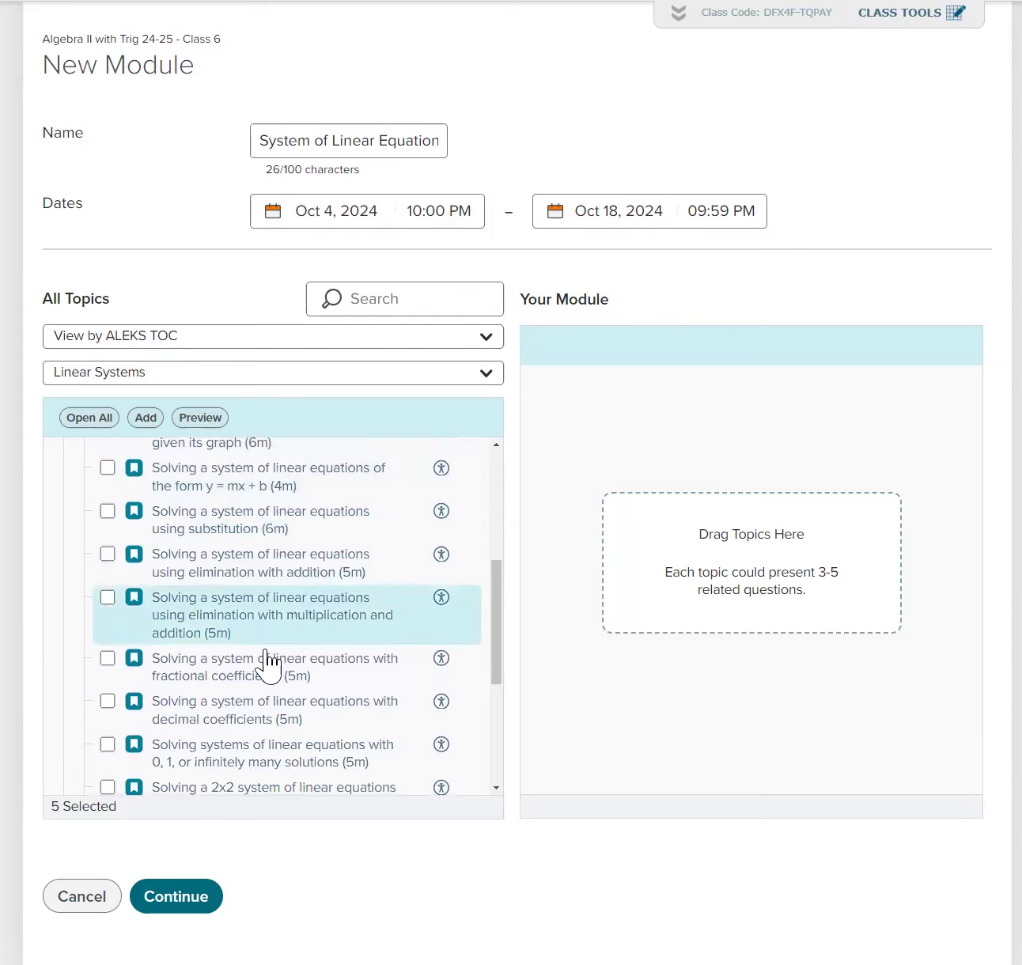
{"action": "scroll", "coordinate": [258, 711], "scroll_direction": "down", "scroll_amount": 1}
{"action": "scroll", "coordinate": [258, 709], "scroll_direction": "down", "scroll_amount": 1}
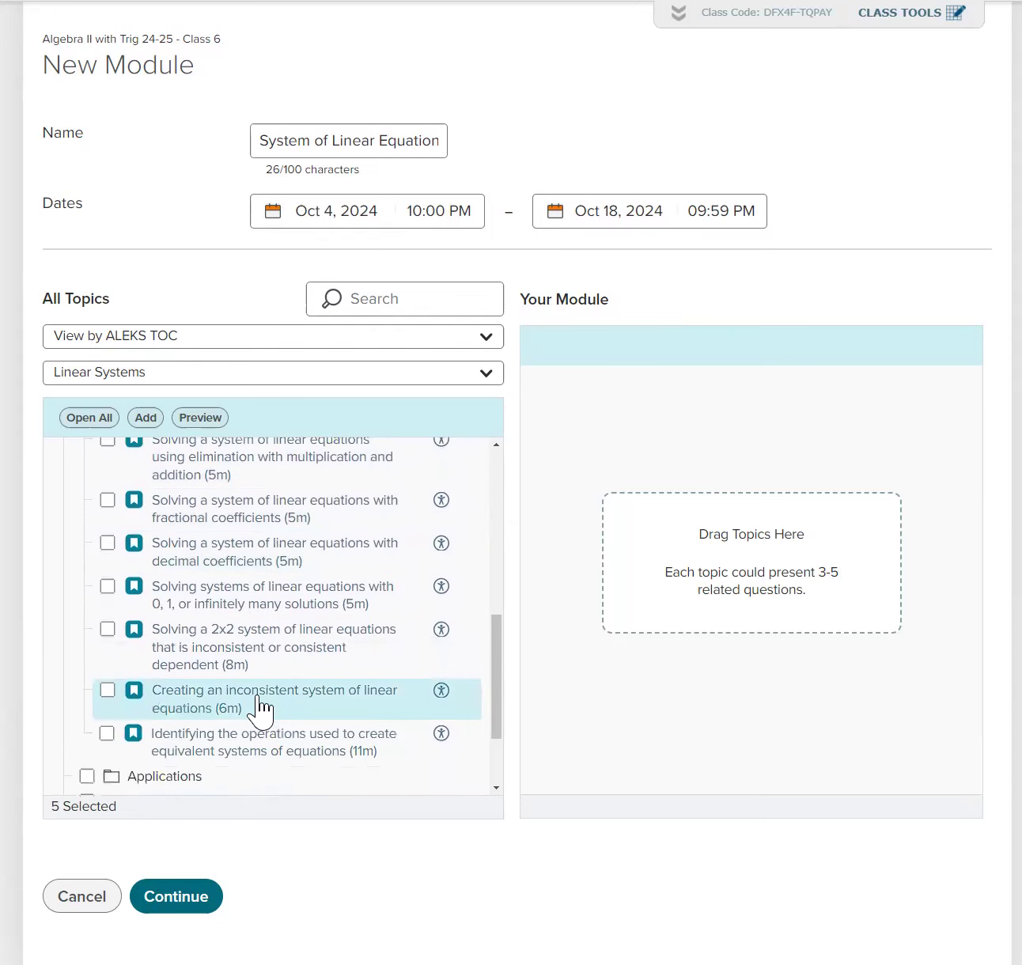
{"action": "scroll", "coordinate": [258, 709], "scroll_direction": "down", "scroll_amount": 1}
{"action": "scroll", "coordinate": [257, 711], "scroll_direction": "down", "scroll_amount": 1}
{"action": "left_click", "coordinate": [107, 613]}
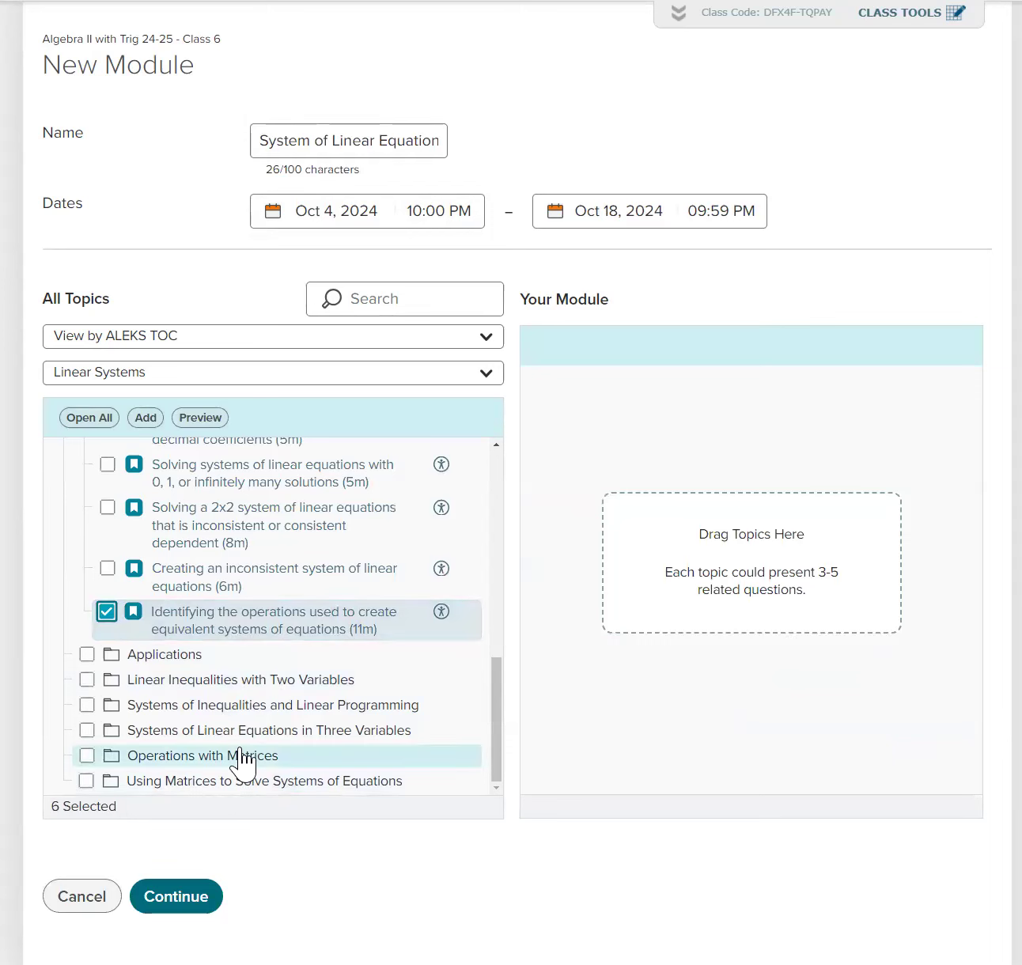
Step: Expand the Applications subfolder and select the topic "Interpreting the graphs of two functions"
{"action": "left_click", "coordinate": [134, 663]}
{"action": "scroll", "coordinate": [250, 711], "scroll_direction": "down", "scroll_amount": 2}
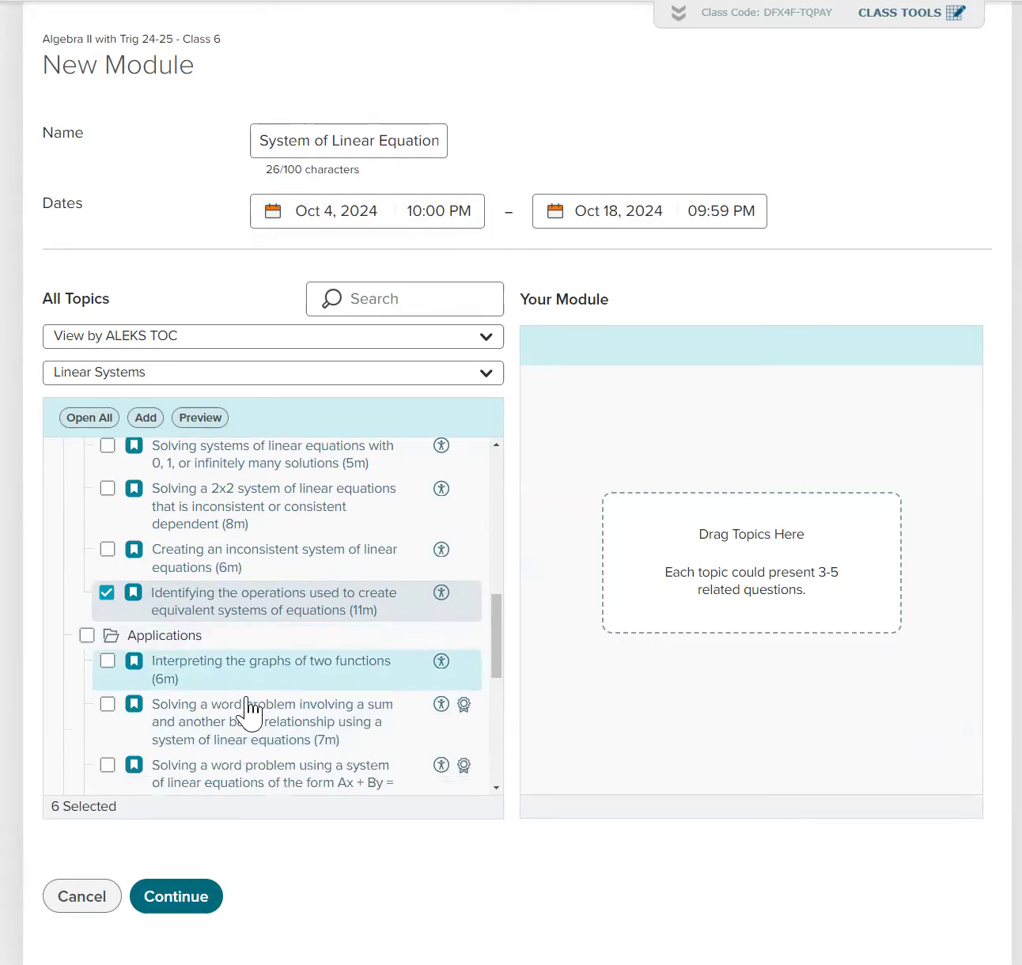
{"action": "left_click", "coordinate": [111, 524]}
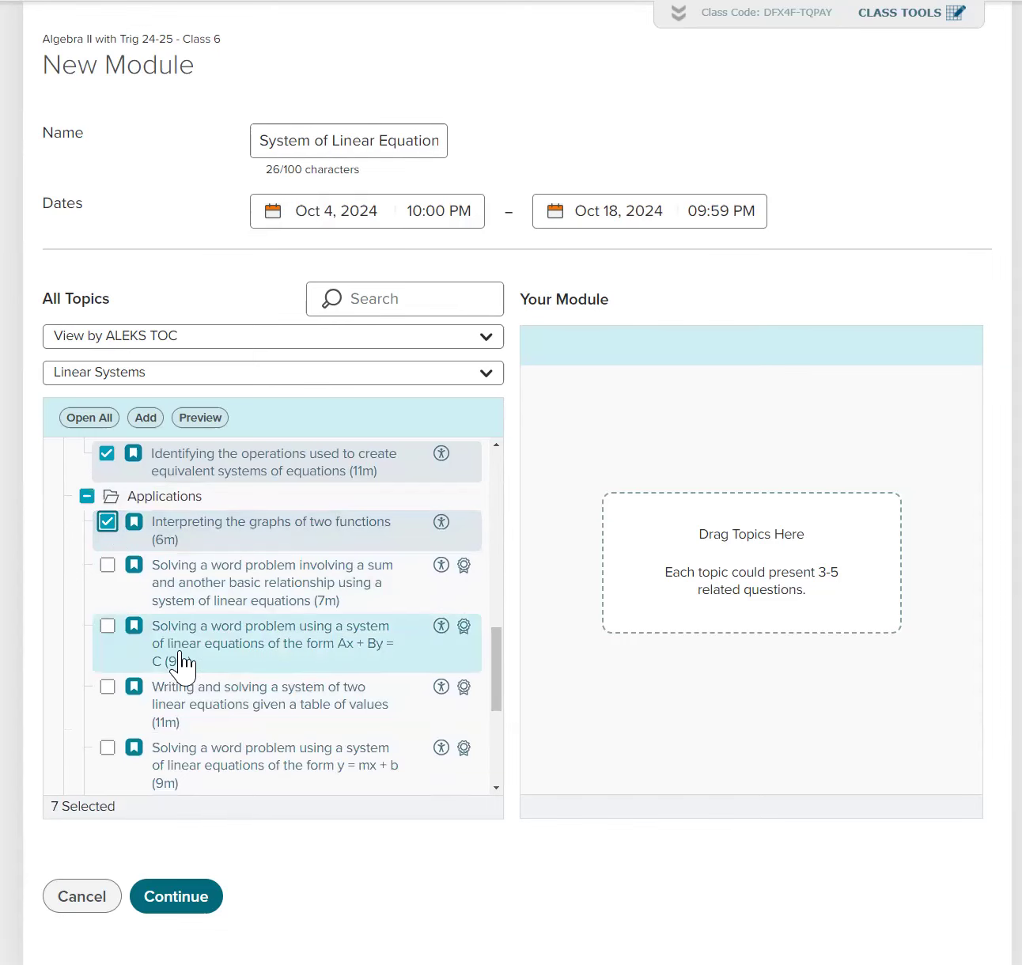
Step: Under Linear Inequalities with Two Variables, select the identifying solutions topic and the three topics on graphing a linear inequality in the plane
{"action": "scroll", "coordinate": [183, 662], "scroll_direction": "down", "scroll_amount": 1}
{"action": "scroll", "coordinate": [183, 662], "scroll_direction": "down", "scroll_amount": 4}
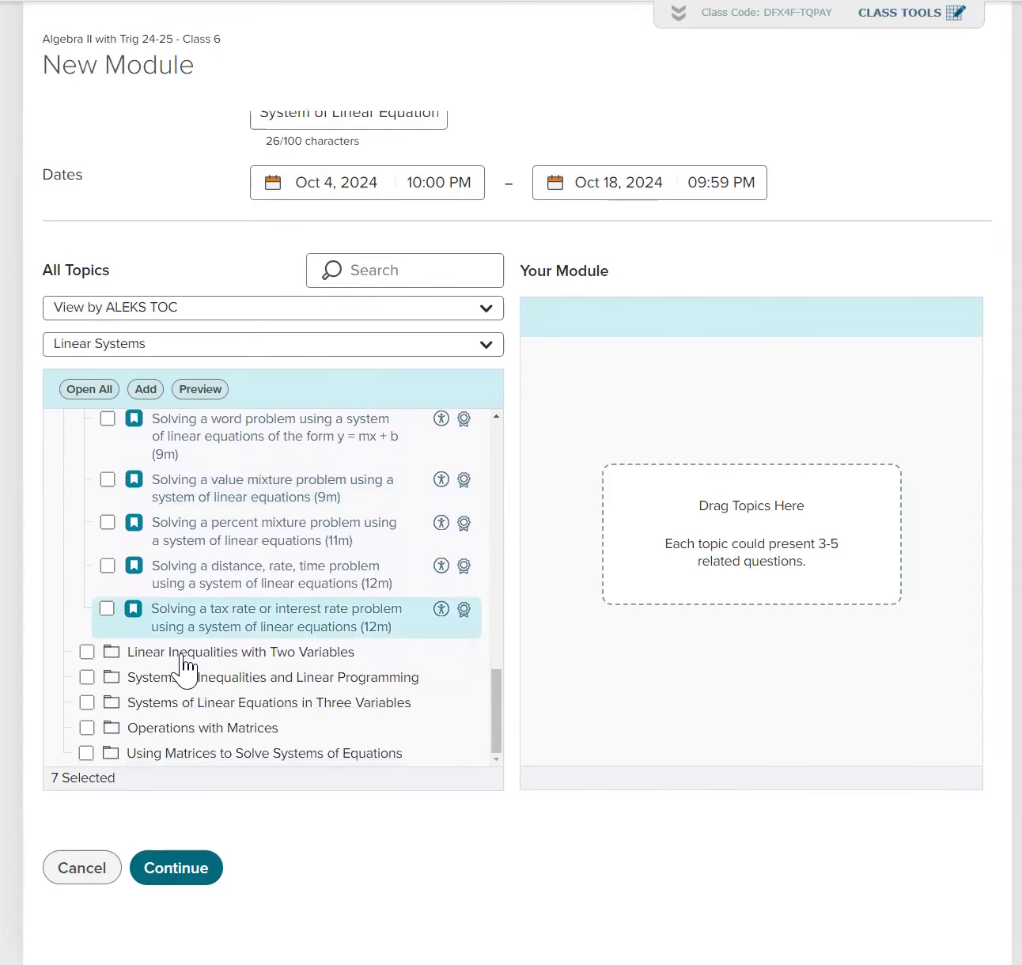
{"action": "left_click", "coordinate": [127, 658]}
{"action": "scroll", "coordinate": [193, 717], "scroll_direction": "down", "scroll_amount": 1}
{"action": "scroll", "coordinate": [194, 717], "scroll_direction": "down", "scroll_amount": 2}
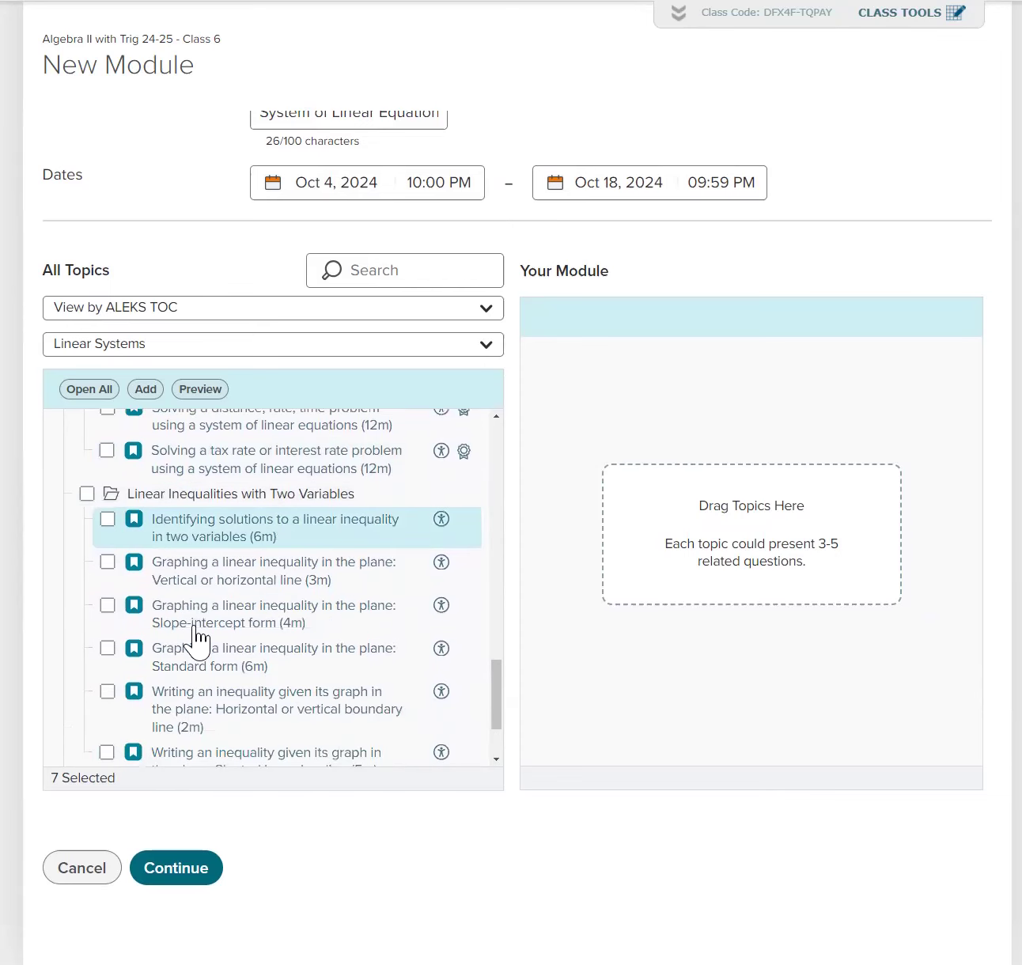
{"action": "left_click", "coordinate": [109, 520]}
{"action": "left_click", "coordinate": [108, 563]}
{"action": "left_click", "coordinate": [107, 605]}
{"action": "left_click", "coordinate": [107, 647]}
Step: Examine the topics in the remaining subfolders, from Systems of Inequalities and Linear Programming through Using Matrices to Solve Systems of Equations
{"action": "scroll", "coordinate": [287, 684], "scroll_direction": "down", "scroll_amount": 2}
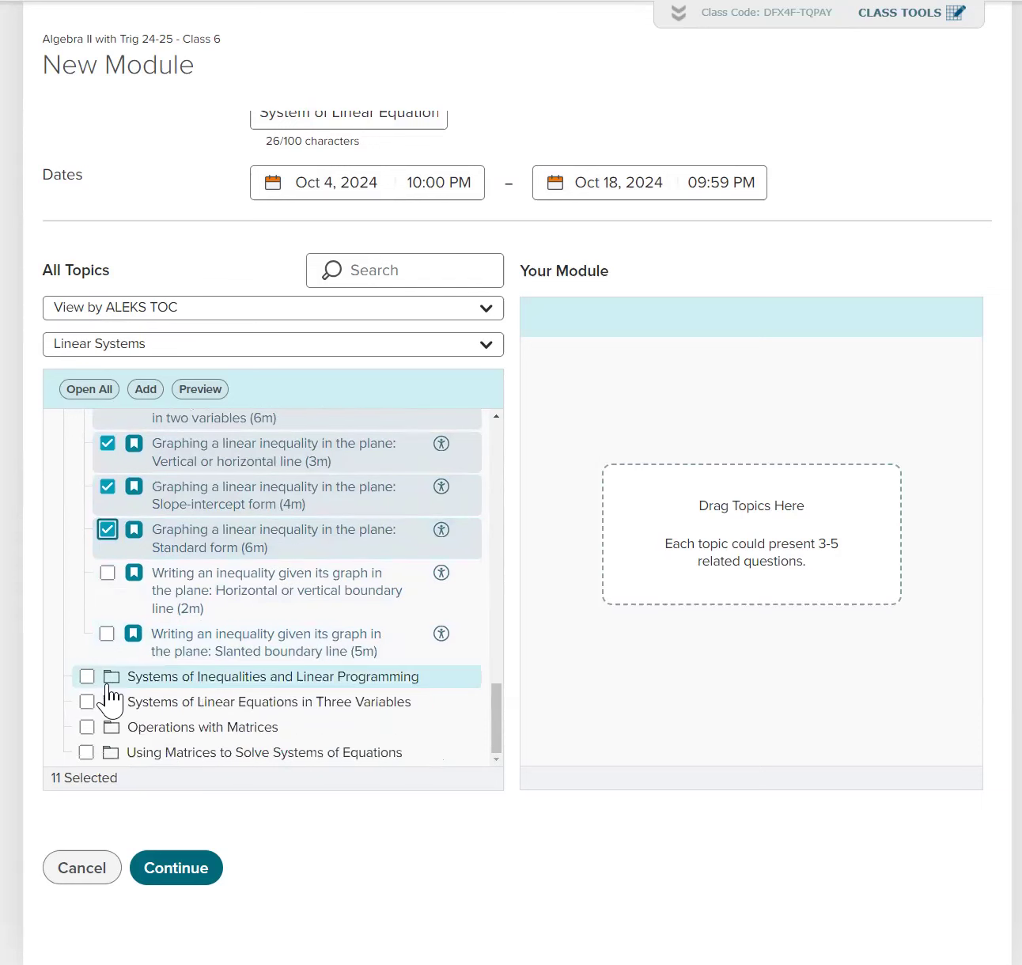
{"action": "left_click", "coordinate": [111, 680]}
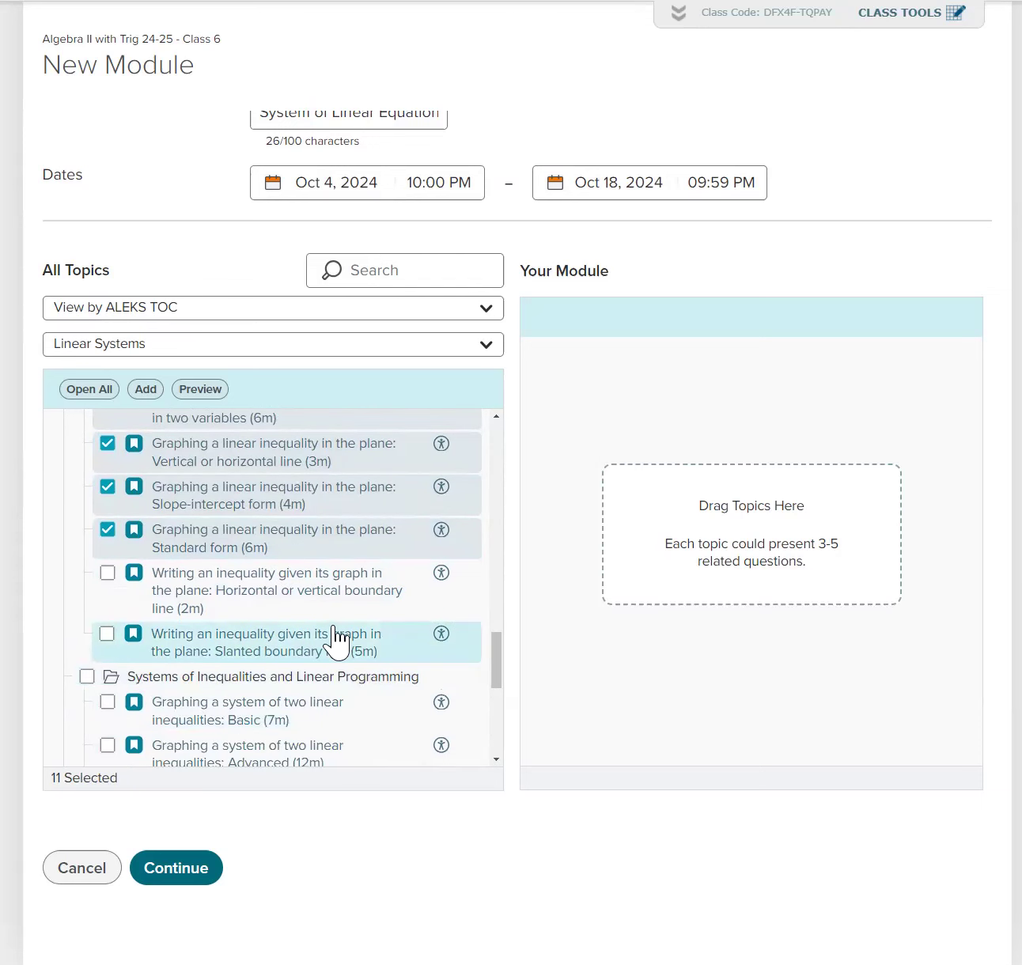
{"action": "scroll", "coordinate": [208, 704], "scroll_direction": "up", "scroll_amount": 3}
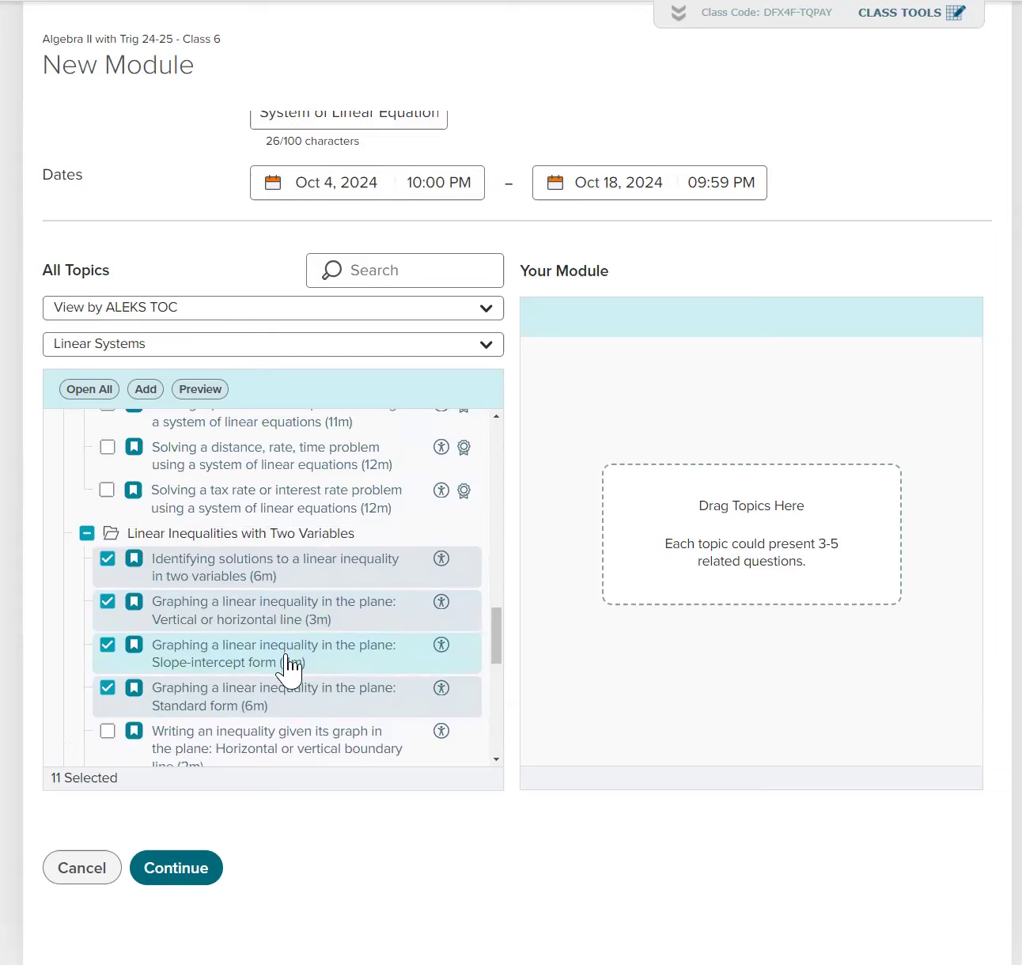
{"action": "scroll", "coordinate": [288, 665], "scroll_direction": "down", "scroll_amount": 4}
{"action": "scroll", "coordinate": [286, 668], "scroll_direction": "down", "scroll_amount": 1}
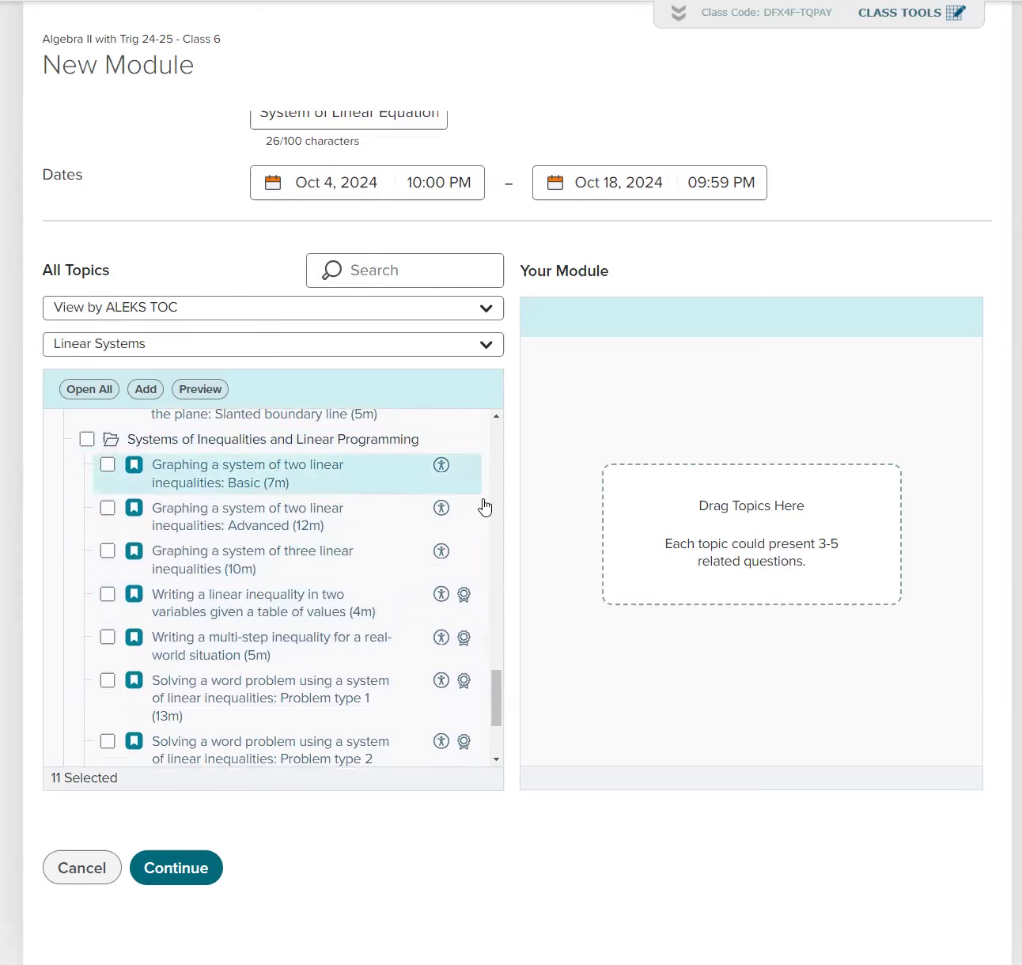
{"action": "scroll", "coordinate": [317, 662], "scroll_direction": "down", "scroll_amount": 2}
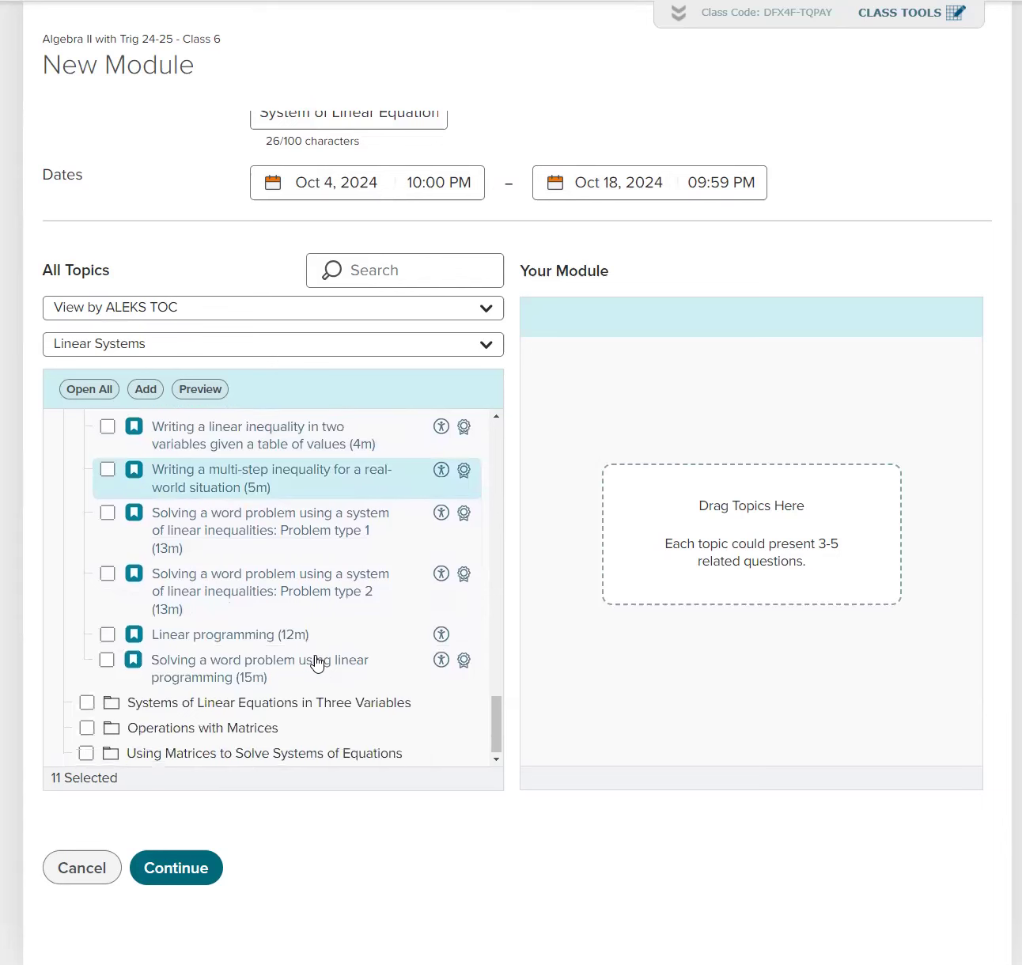
{"action": "left_click", "coordinate": [112, 703]}
{"action": "scroll", "coordinate": [241, 688], "scroll_direction": "down", "scroll_amount": 4}
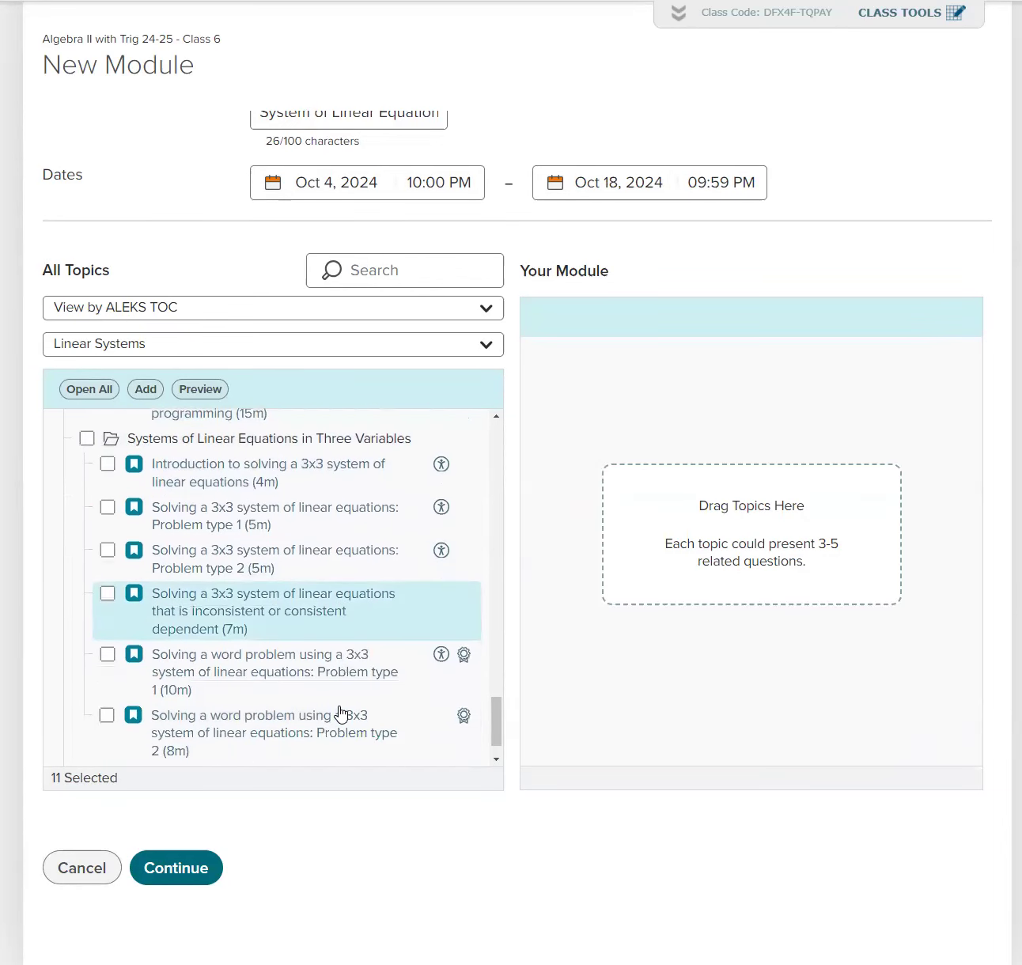
{"action": "left_click", "coordinate": [113, 727]}
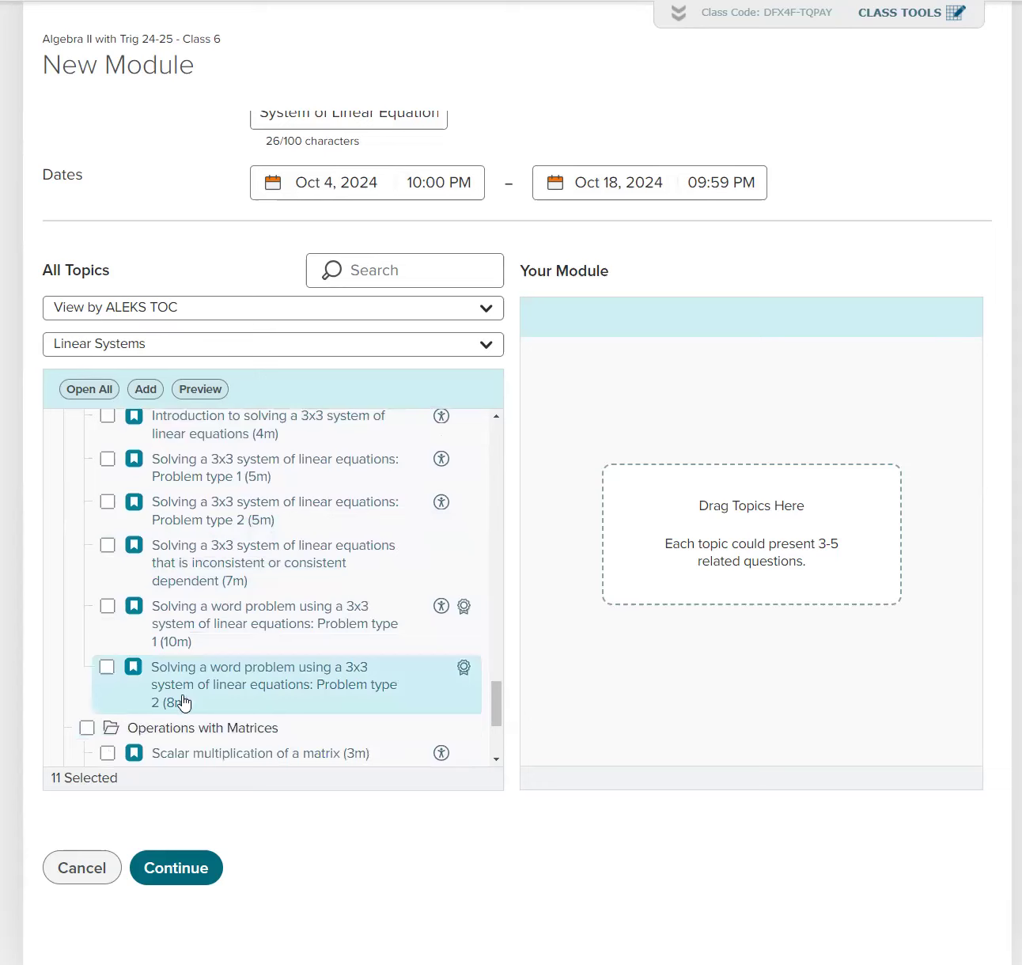
{"action": "scroll", "coordinate": [127, 721], "scroll_direction": "down", "scroll_amount": 3}
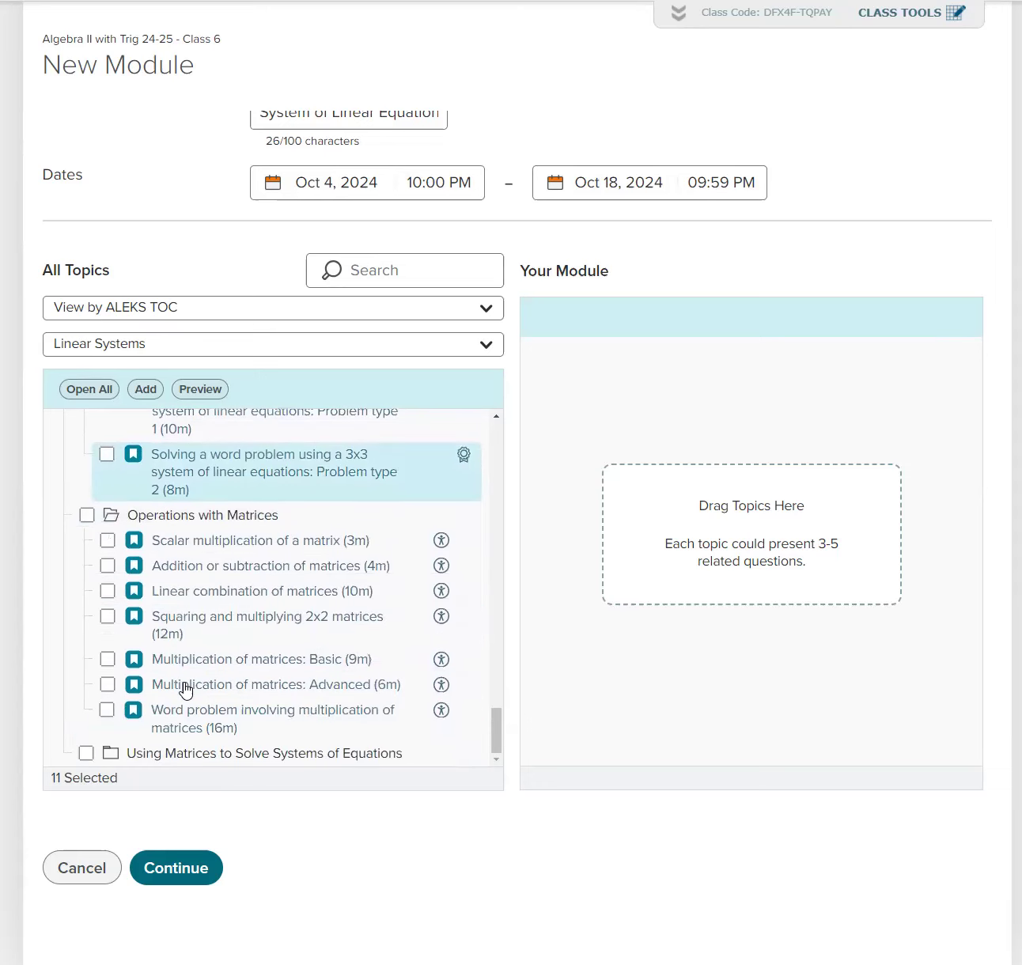
{"action": "left_click", "coordinate": [114, 756]}
{"action": "scroll", "coordinate": [235, 707], "scroll_direction": "down", "scroll_amount": 5}
Step: Add the selected topics to the module
{"action": "scroll", "coordinate": [233, 703], "scroll_direction": "up", "scroll_amount": 10}
{"action": "scroll", "coordinate": [234, 704], "scroll_direction": "up", "scroll_amount": 5}
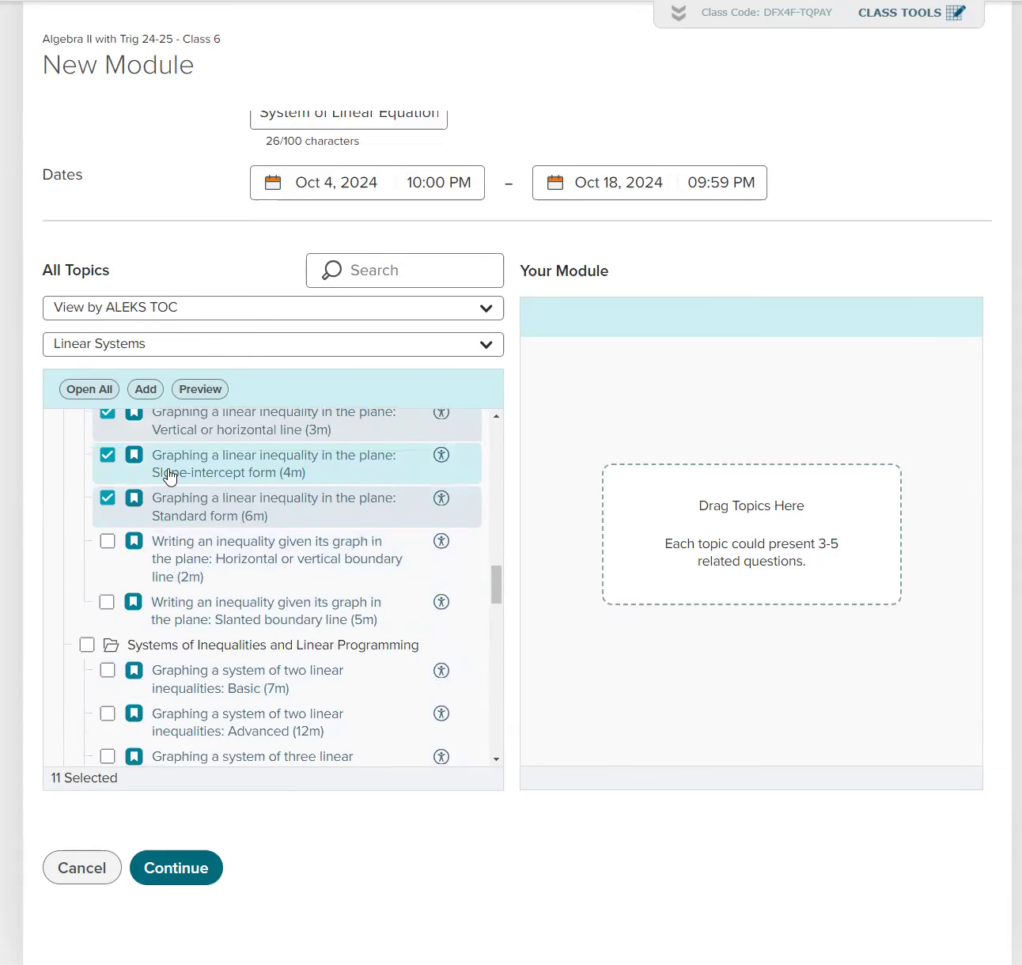
{"action": "left_click", "coordinate": [146, 390]}
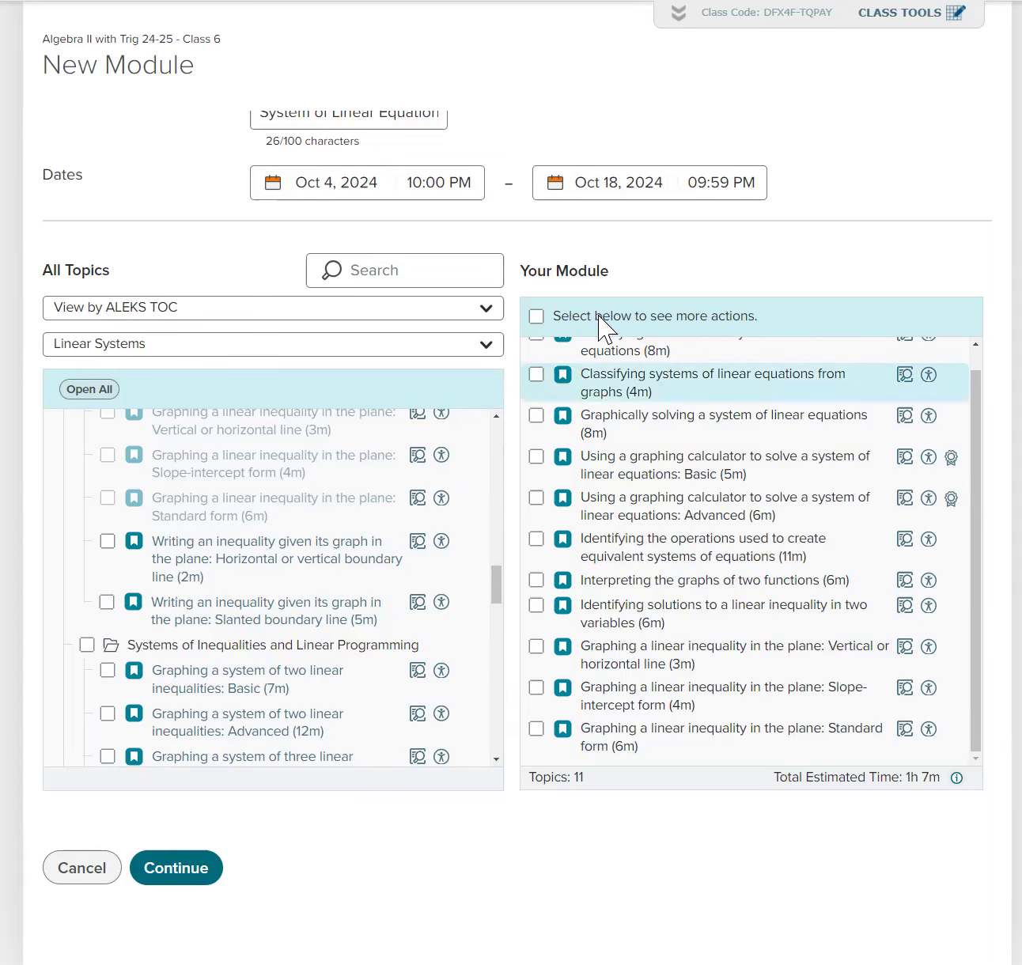
Step: Change the module's end date to Oct 8, 2024
{"action": "left_click", "coordinate": [615, 185]}
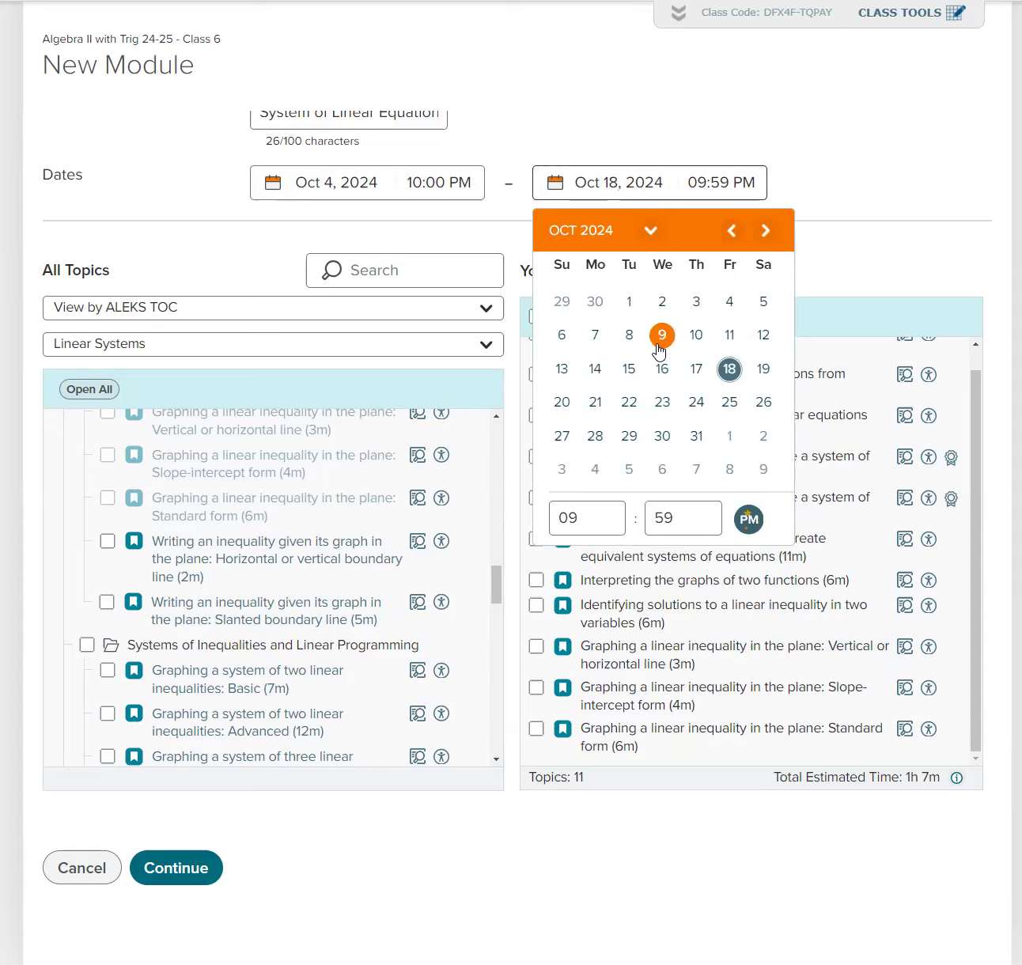
{"action": "left_click", "coordinate": [630, 335]}
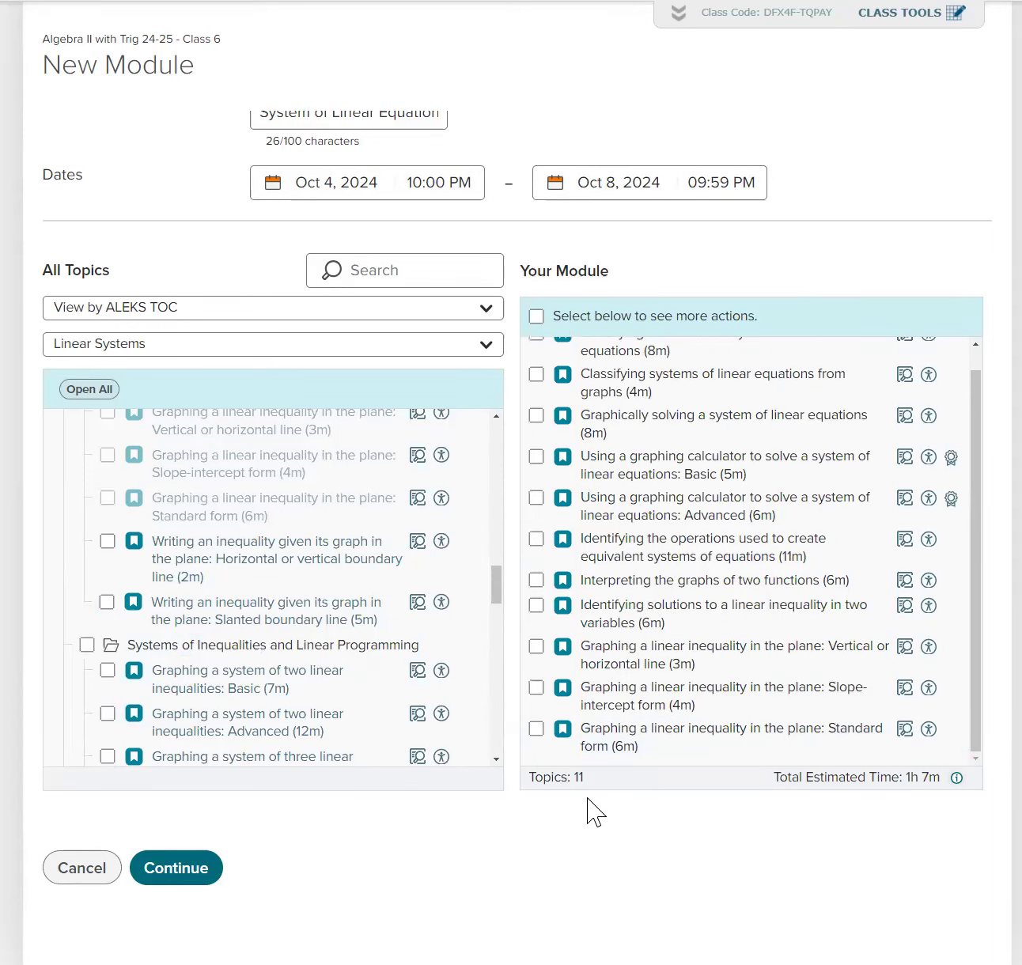
{"action": "scroll", "coordinate": [725, 697], "scroll_direction": "up", "scroll_amount": 1}
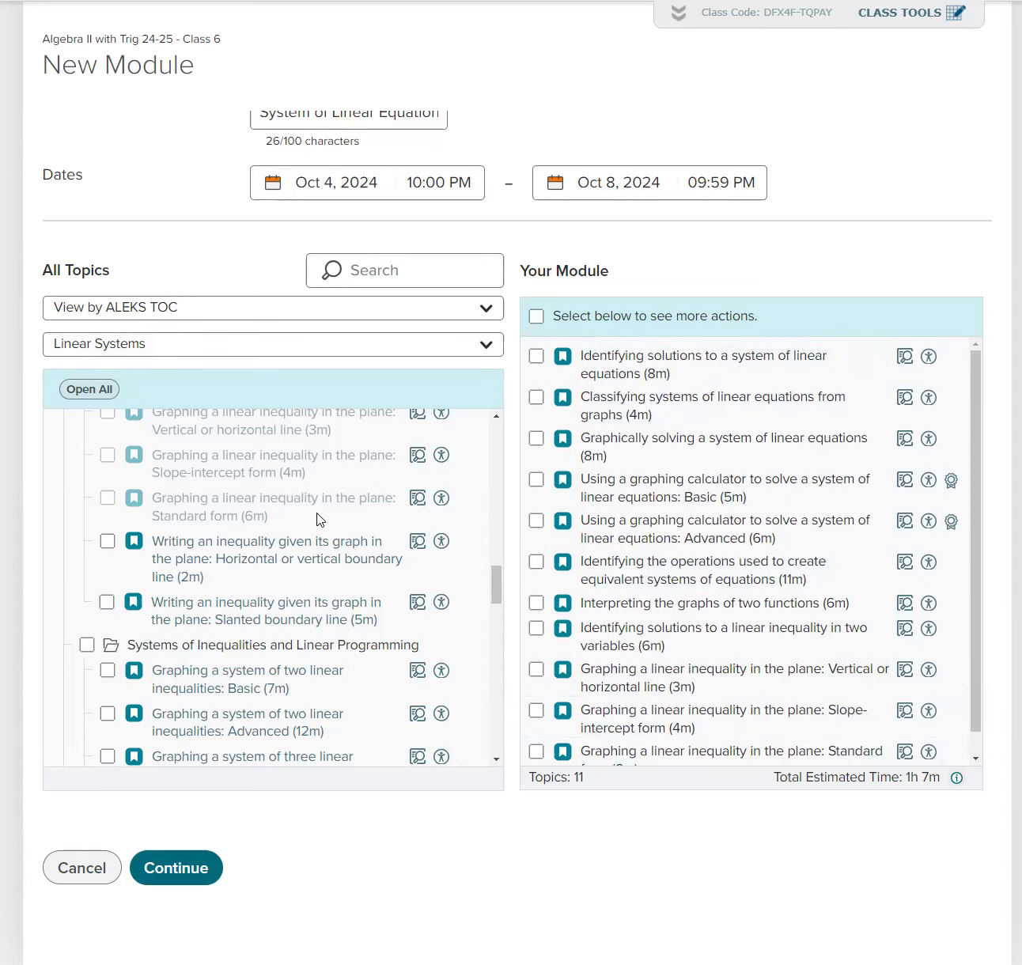
Step: Select the whole Linear Systems folder and add all its remaining topics to the module
{"action": "scroll", "coordinate": [249, 627], "scroll_direction": "up", "scroll_amount": 5}
{"action": "scroll", "coordinate": [249, 628], "scroll_direction": "up", "scroll_amount": 10}
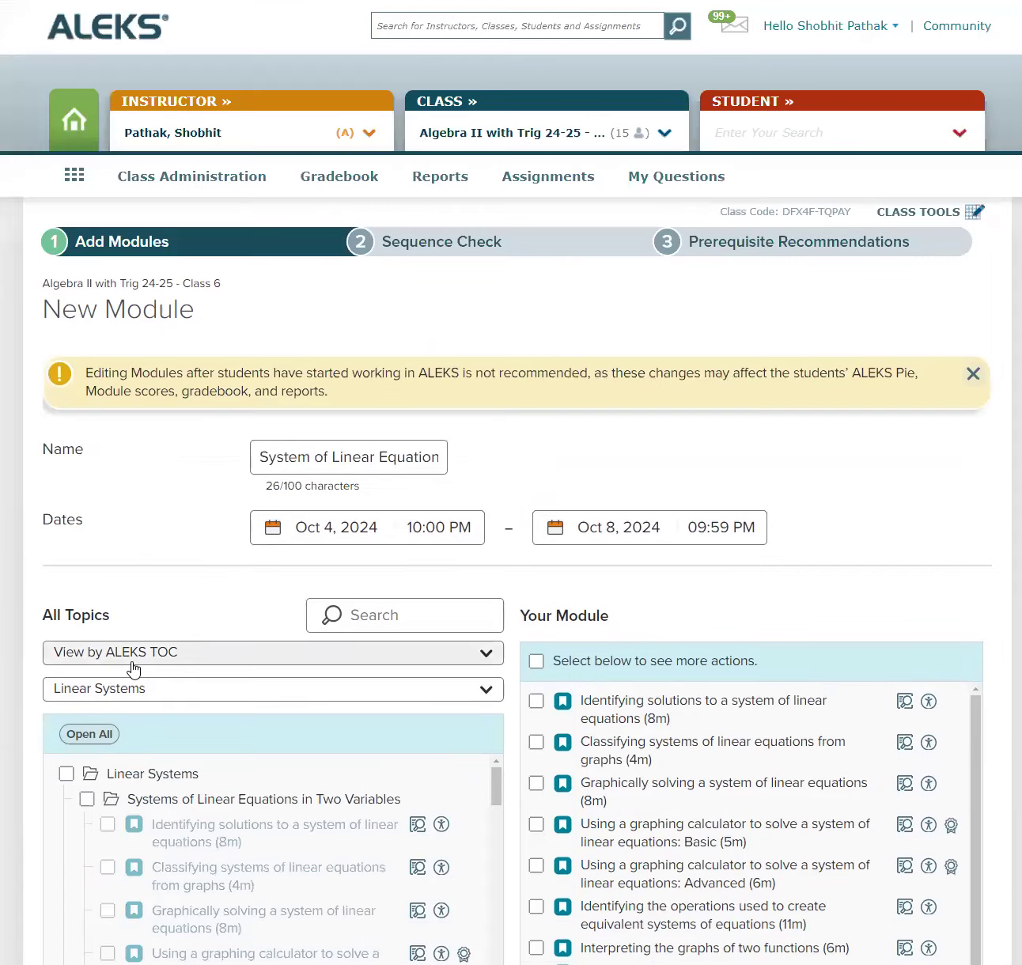
{"action": "scroll", "coordinate": [131, 670], "scroll_direction": "down", "scroll_amount": 2}
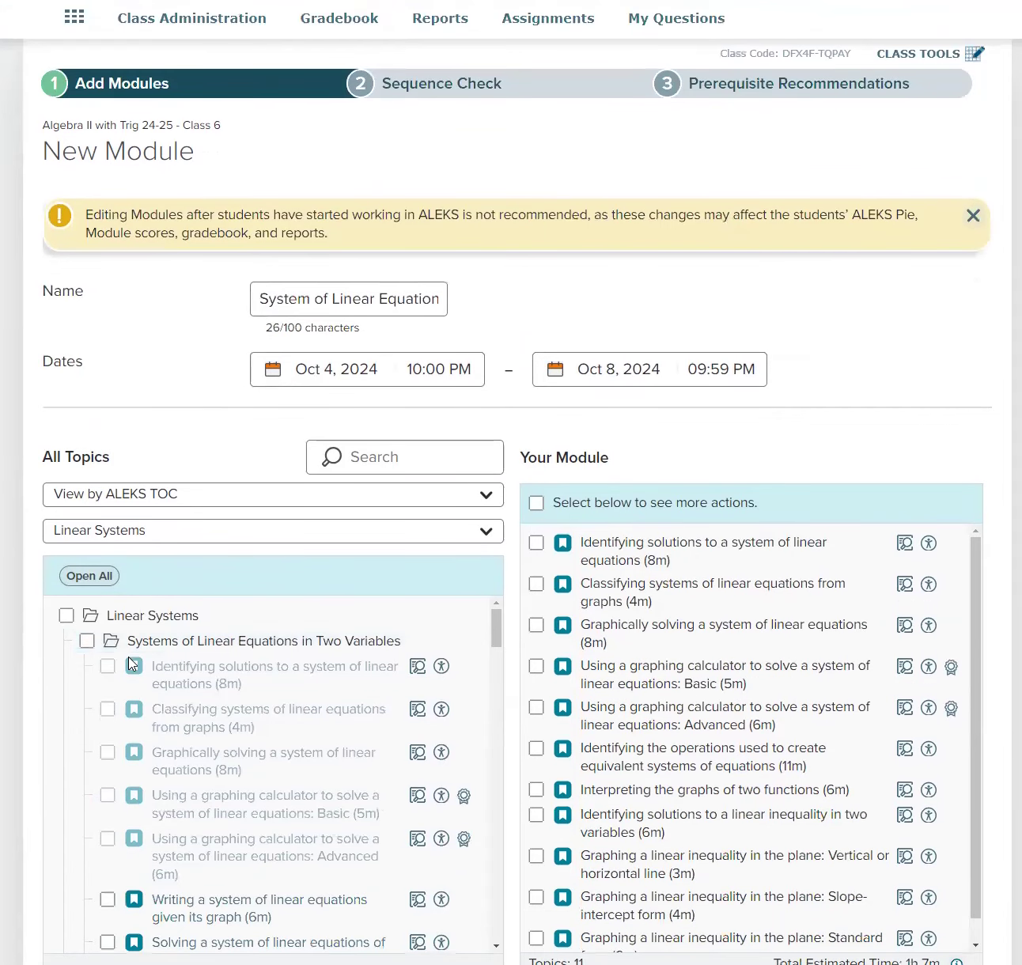
{"action": "left_click", "coordinate": [67, 615]}
{"action": "left_click", "coordinate": [146, 579]}
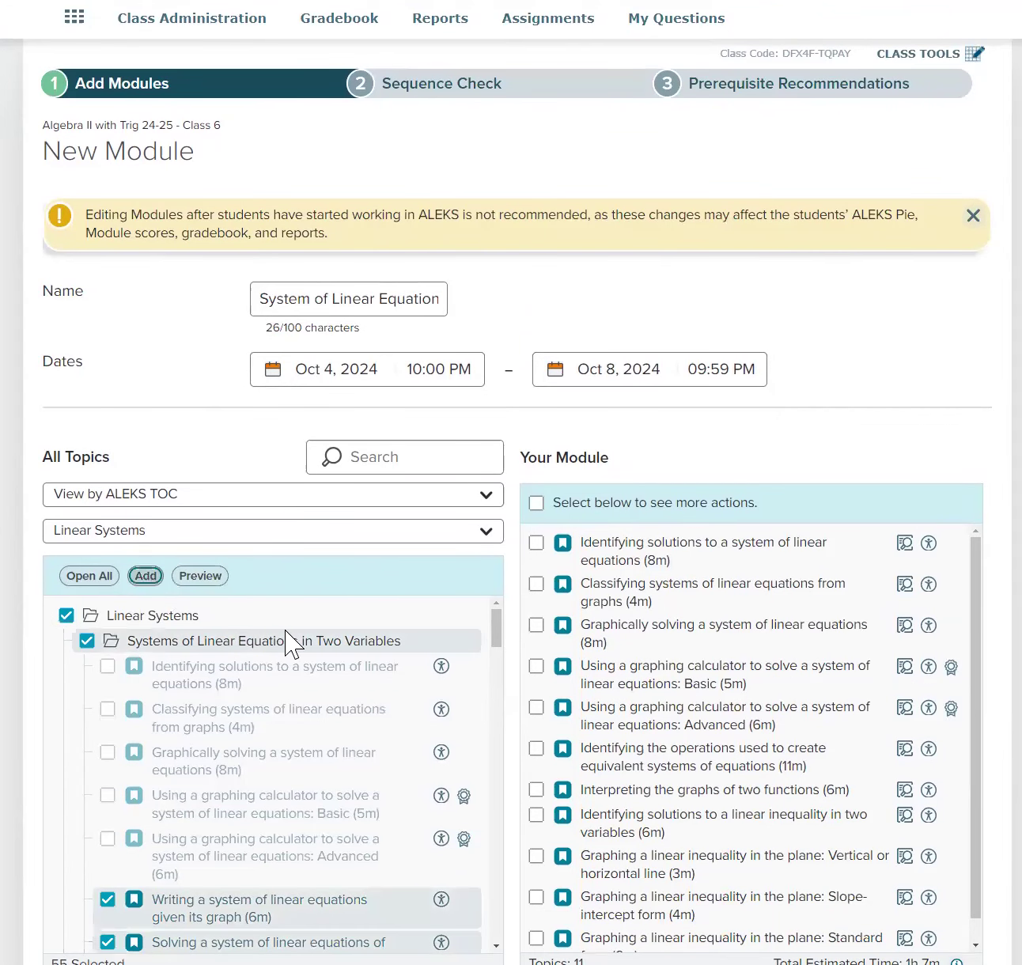
Step: Change the System of Linear Equations module's end date to Oct 18, 2024
{"action": "scroll", "coordinate": [440, 616], "scroll_direction": "down", "scroll_amount": 5}
{"action": "scroll", "coordinate": [919, 461], "scroll_direction": "down", "scroll_amount": 1}
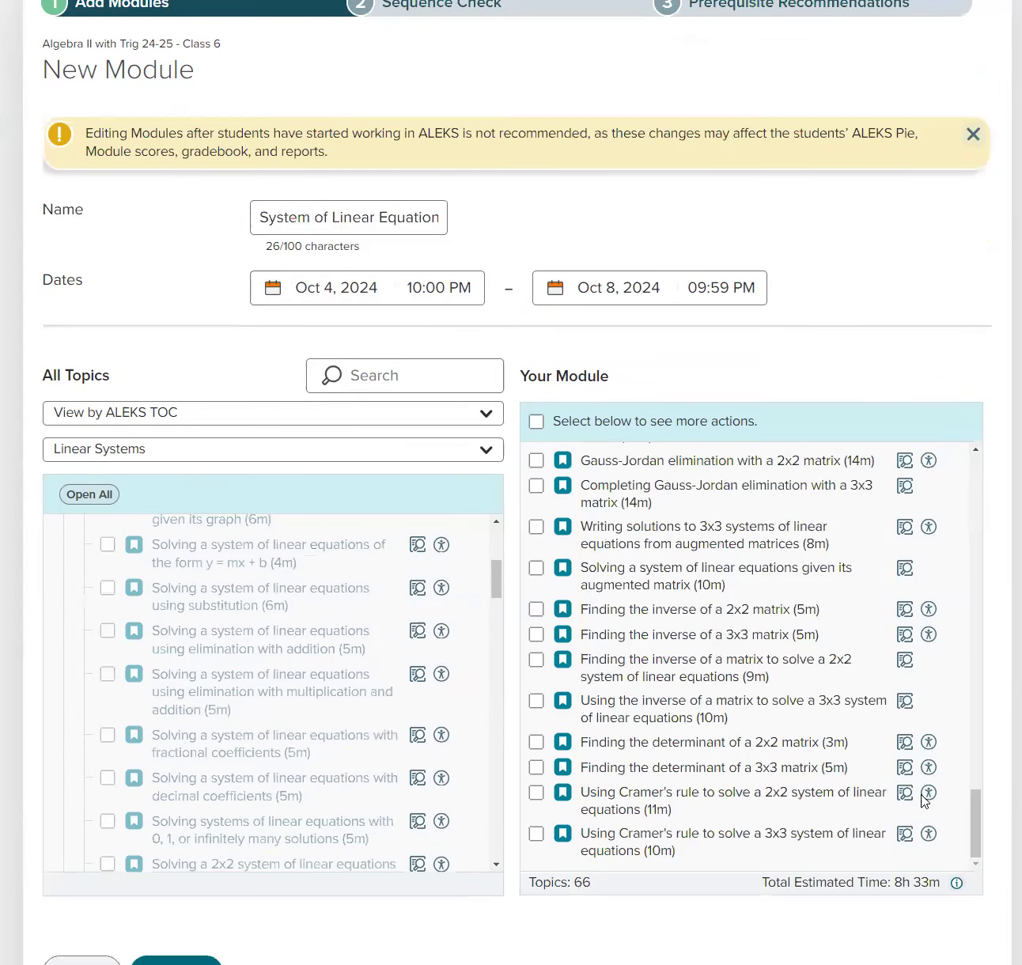
{"action": "scroll", "coordinate": [868, 791], "scroll_direction": "down", "scroll_amount": 1}
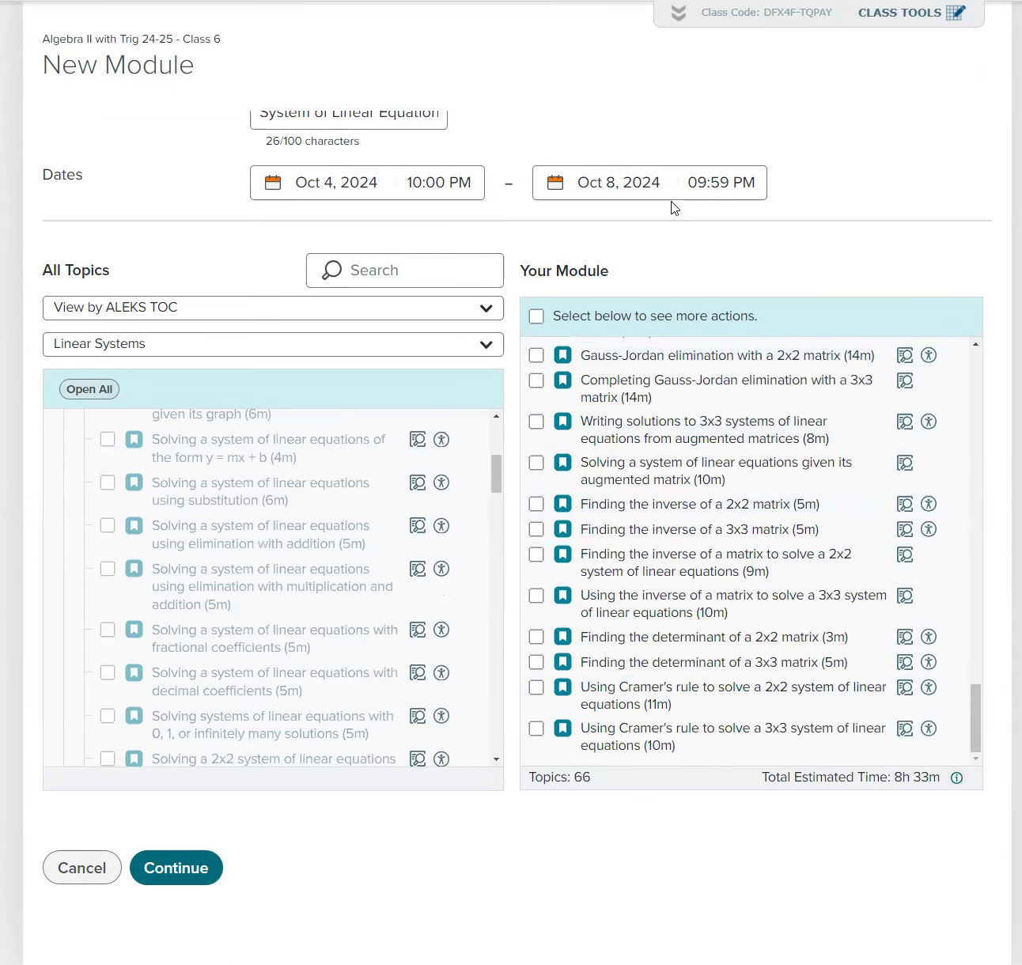
{"action": "left_click", "coordinate": [649, 182]}
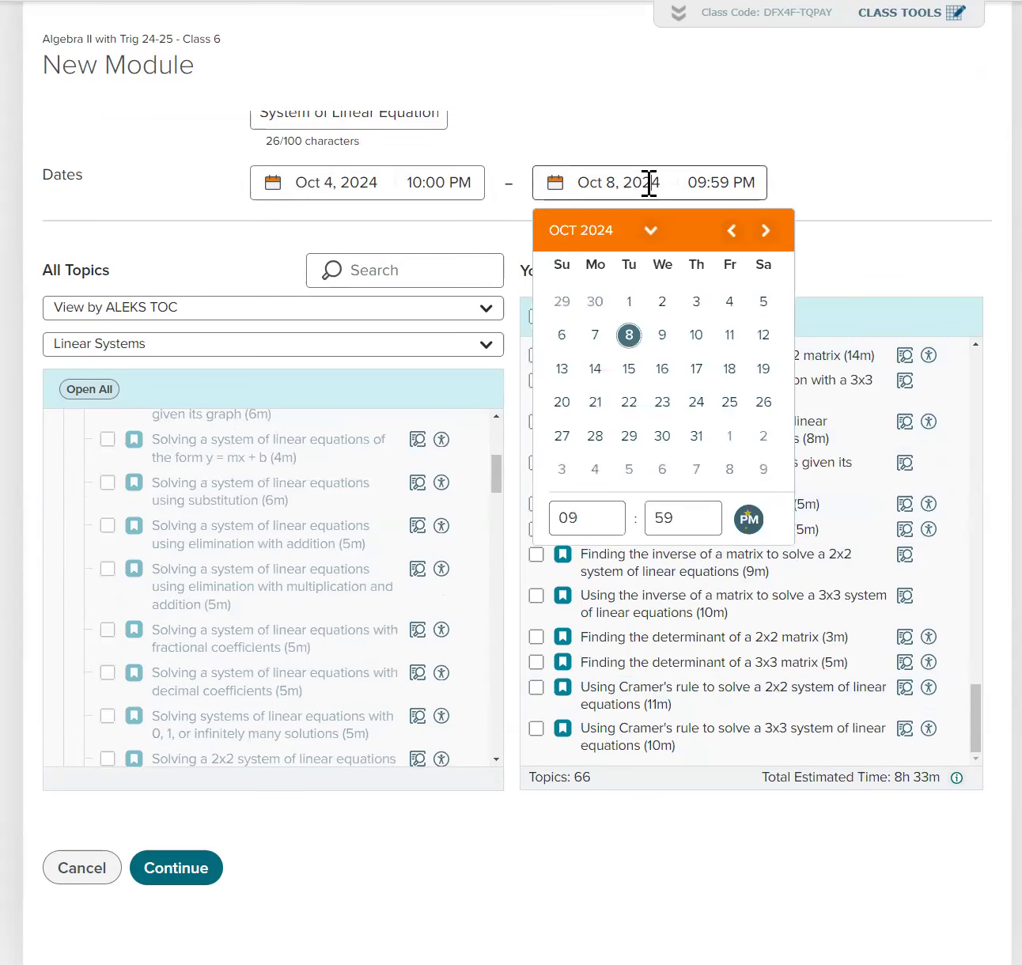
{"action": "left_click", "coordinate": [729, 369]}
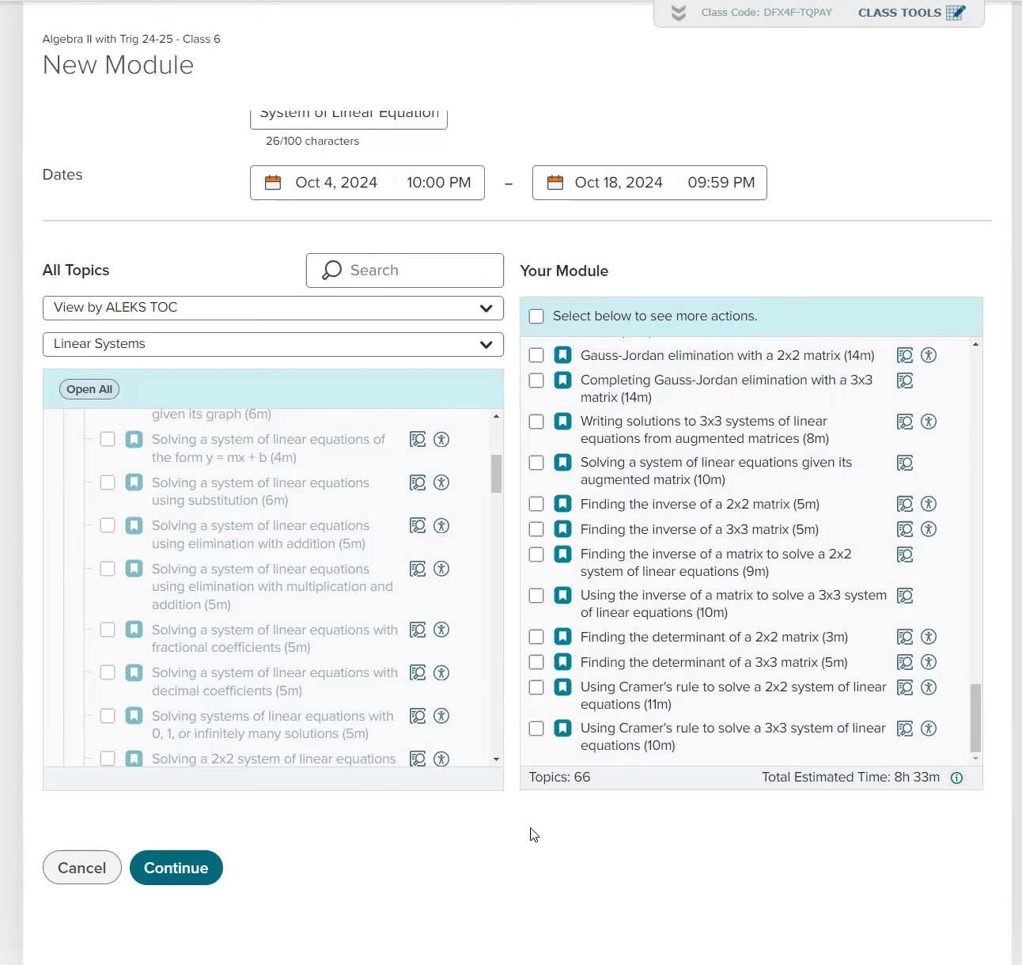
Step: Finish the new module, continue past the module list and save the updated modules for the class
{"action": "left_click", "coordinate": [198, 869]}
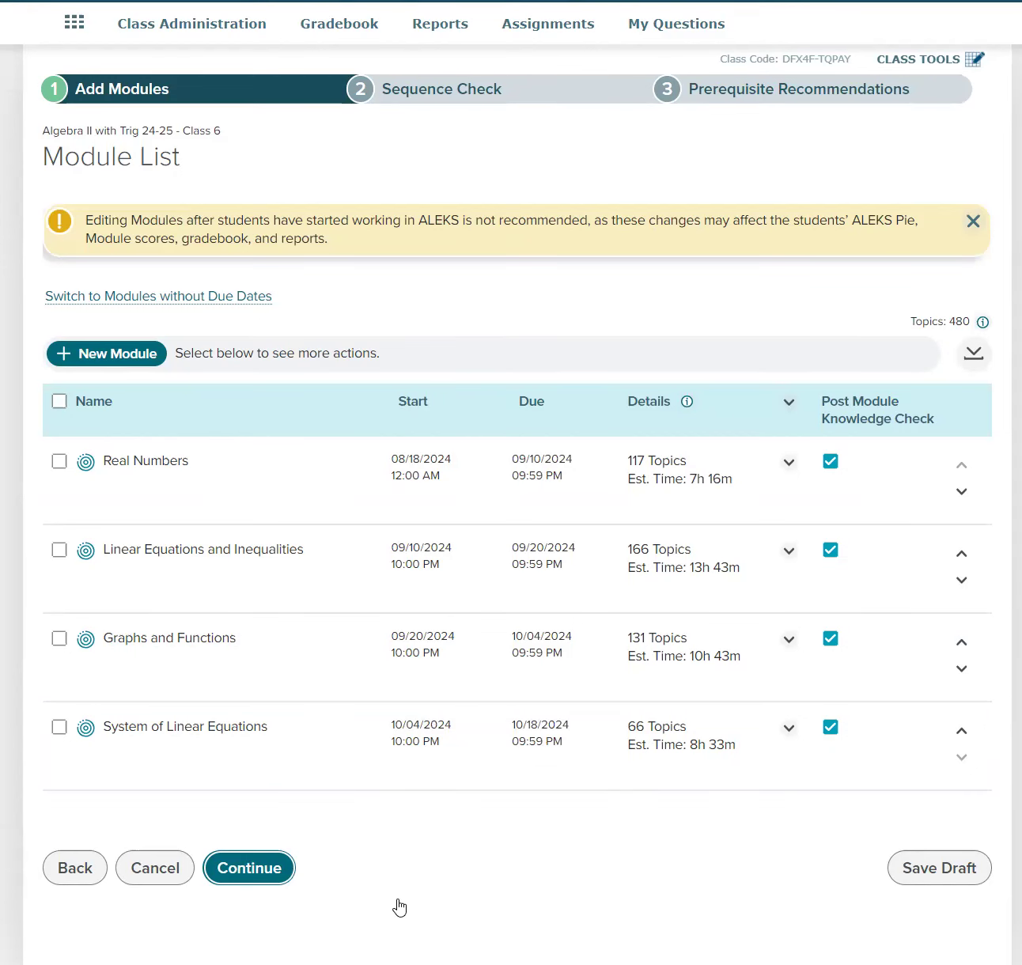
{"action": "left_click", "coordinate": [255, 872]}
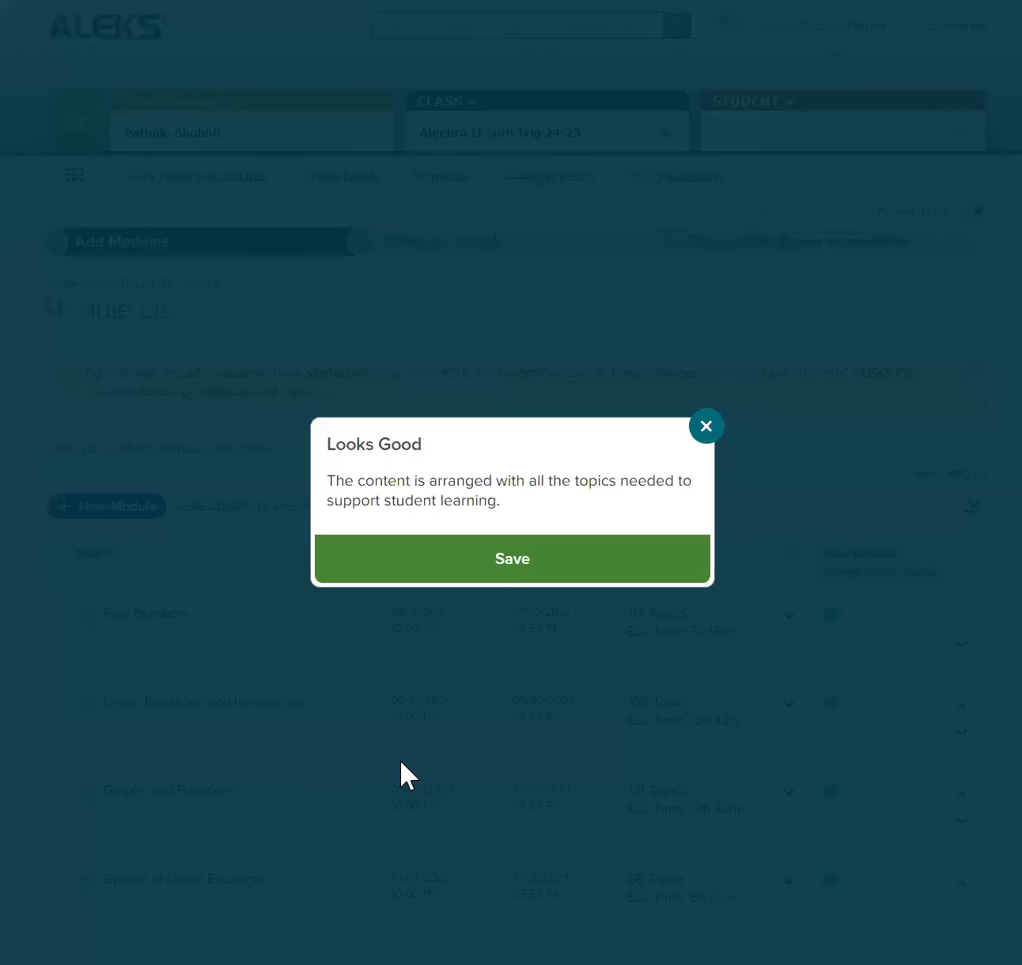
{"action": "left_click", "coordinate": [500, 570]}
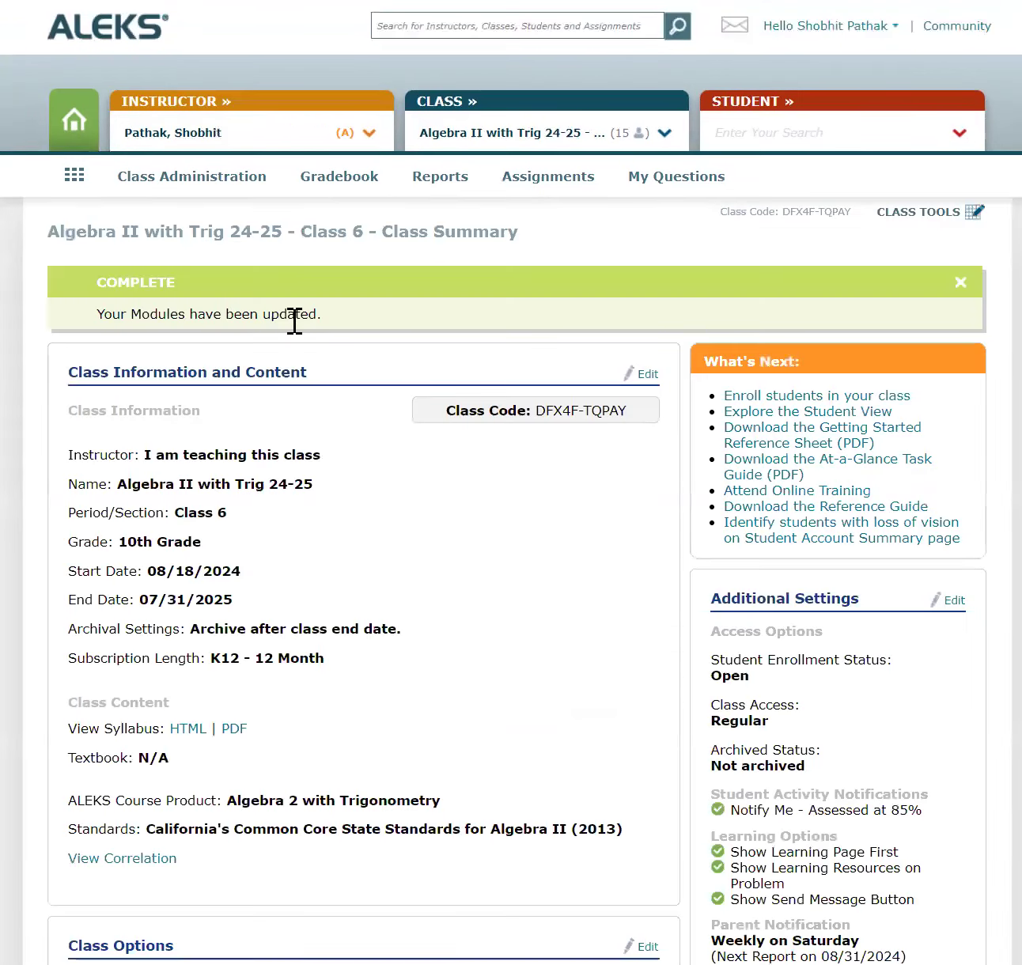
Step: Open the class dashboard and inspect the mastery details of individual slices in the ALEKS Pie Report
{"action": "left_click", "coordinate": [70, 175]}
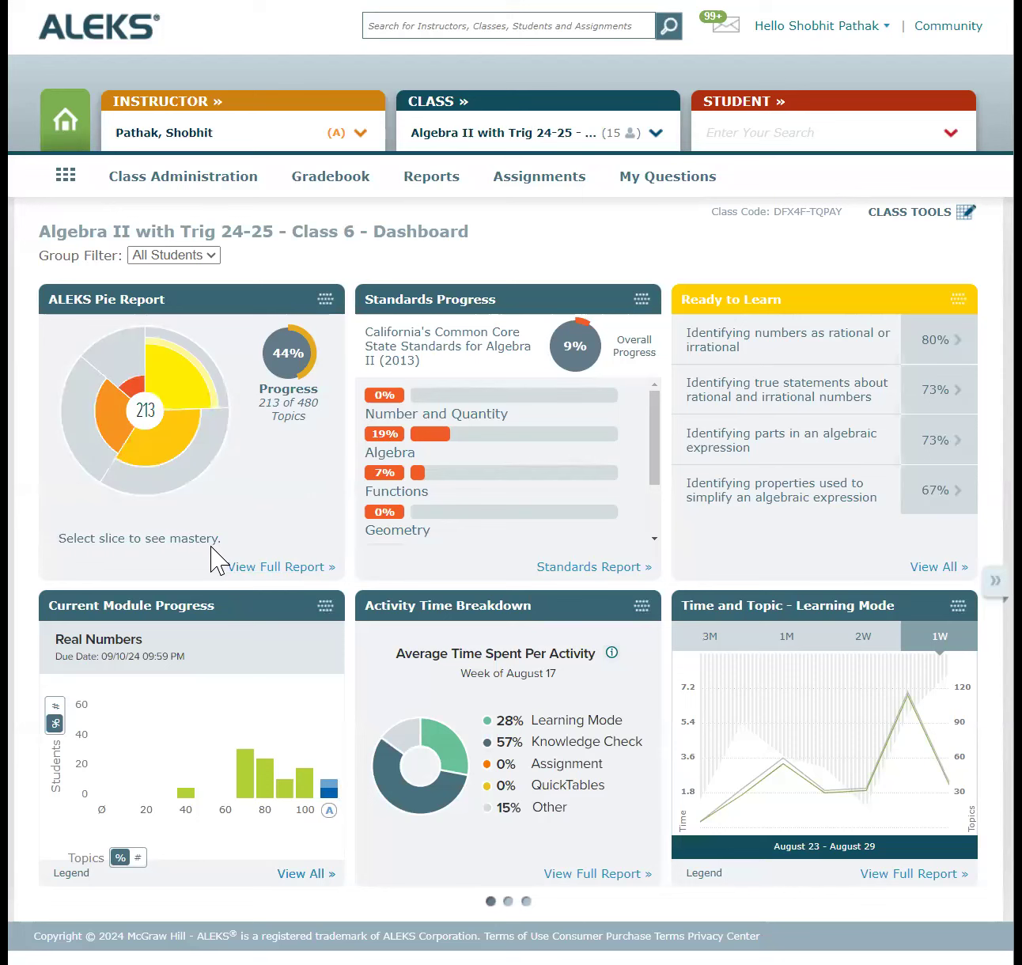
{"action": "mouse_move", "coordinate": [194, 381]}
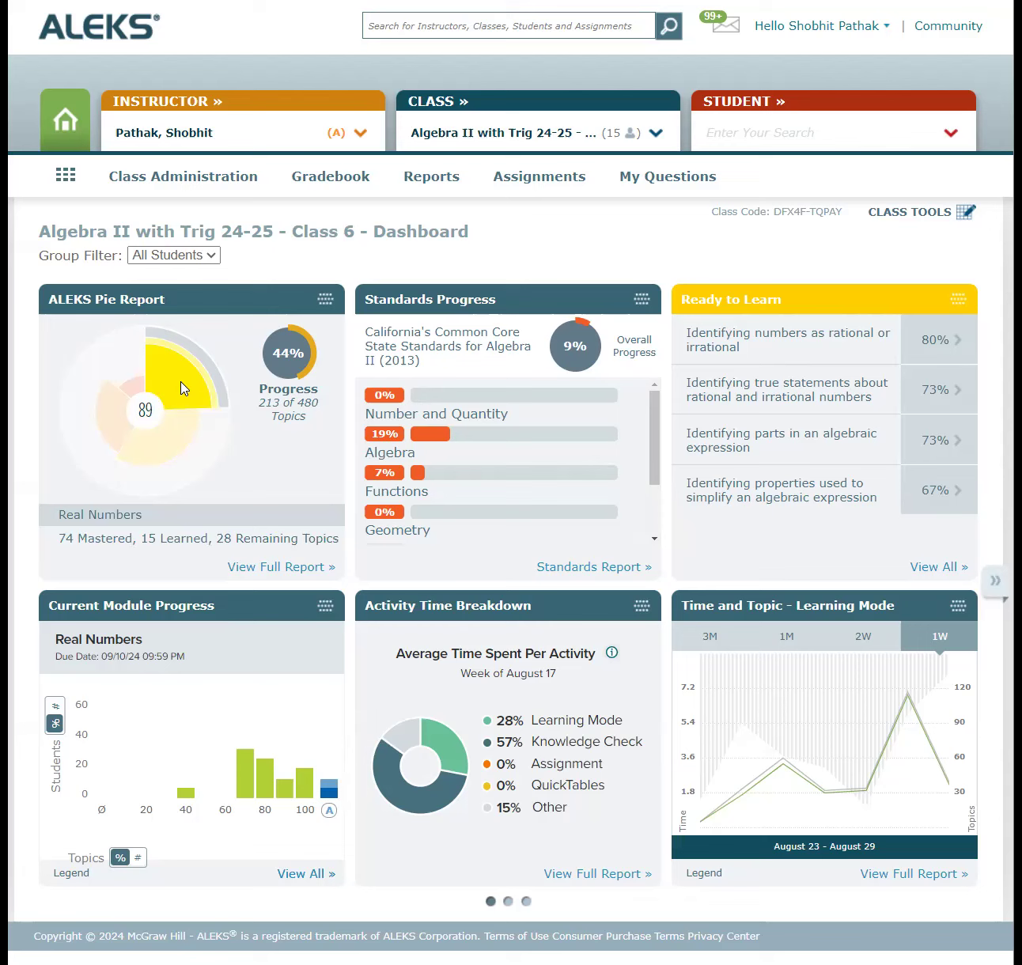
{"action": "mouse_move", "coordinate": [201, 457]}
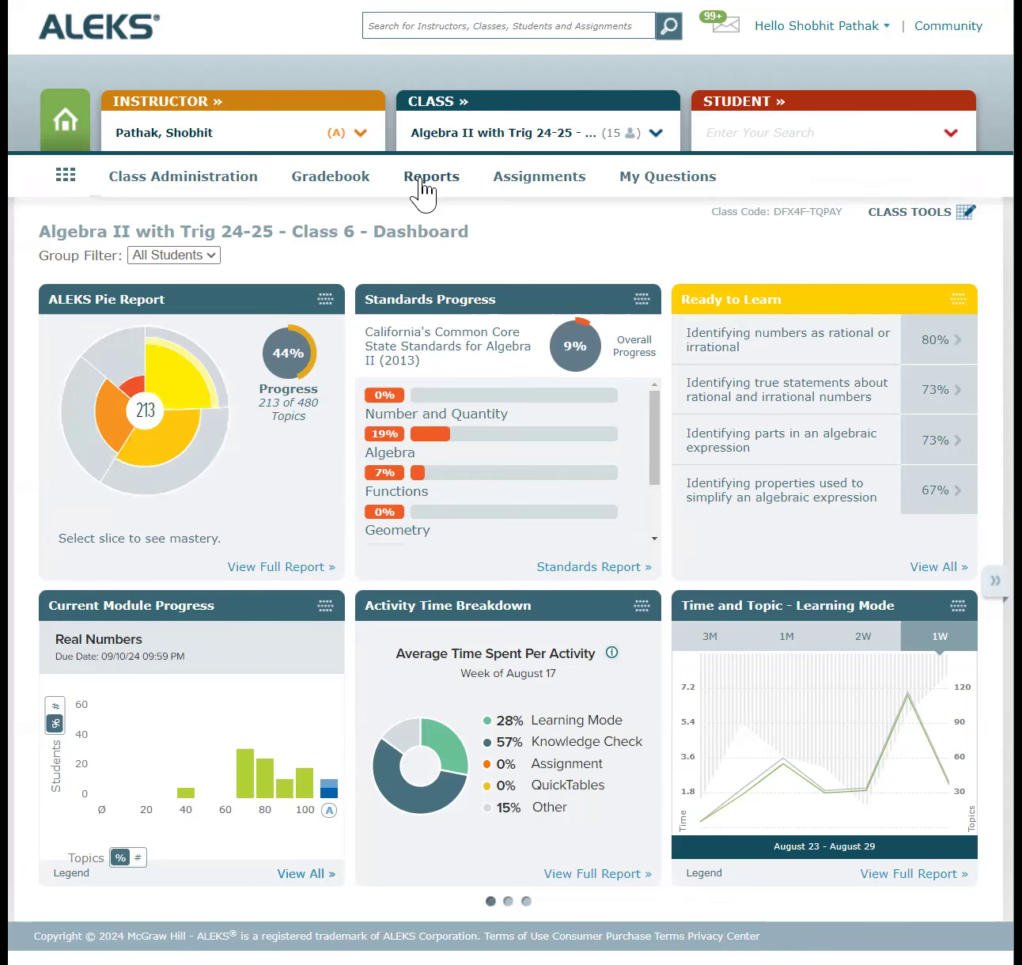
Step: Open the class's Knowledge Per Slice report and sort the students by their current module progress
{"action": "mouse_move", "coordinate": [425, 189]}
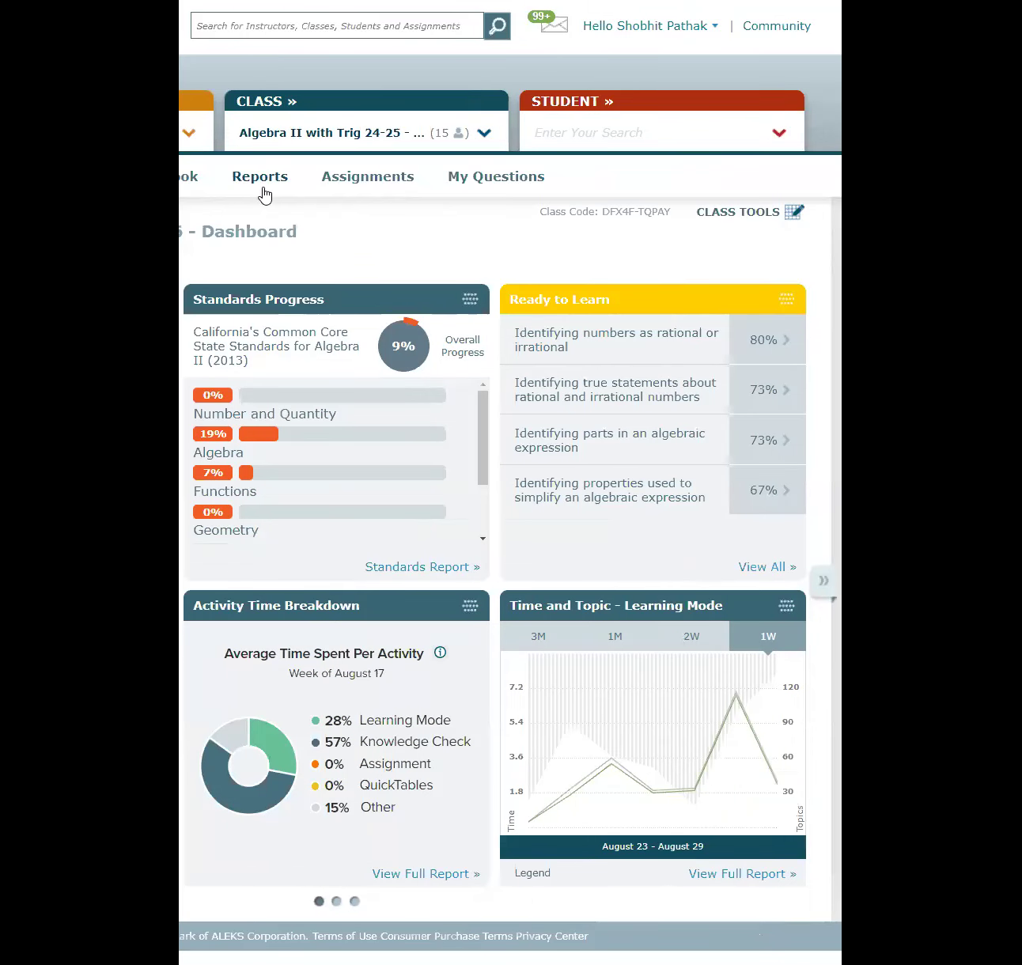
{"action": "mouse_move", "coordinate": [425, 190]}
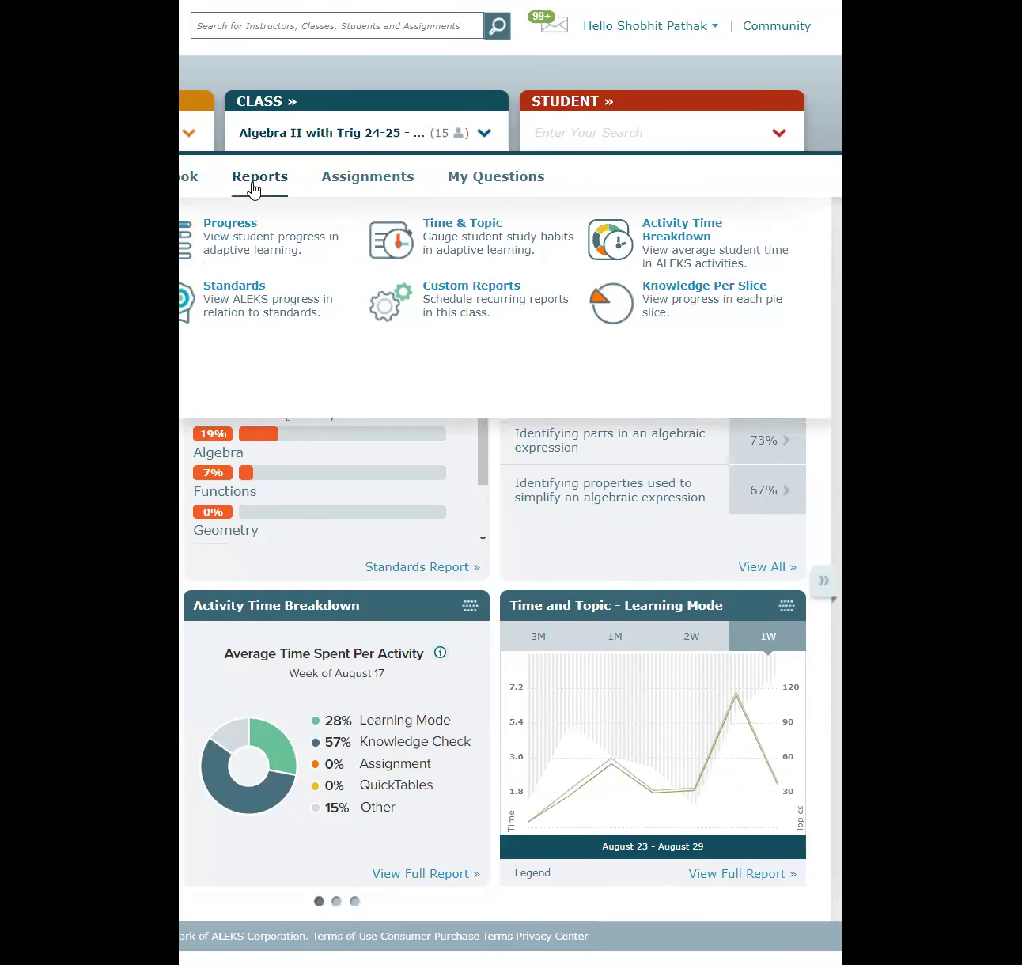
{"action": "left_click", "coordinate": [711, 291]}
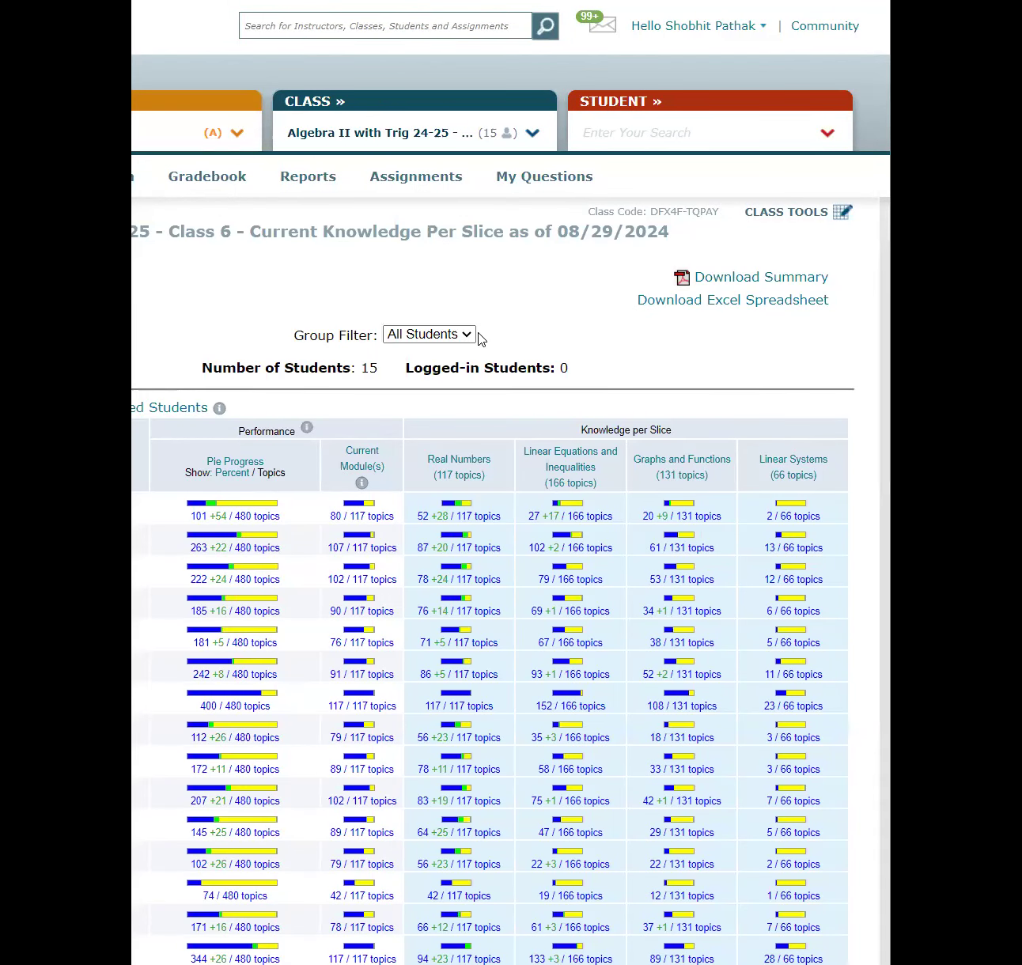
{"action": "scroll", "coordinate": [687, 343], "scroll_direction": "down", "scroll_amount": 2}
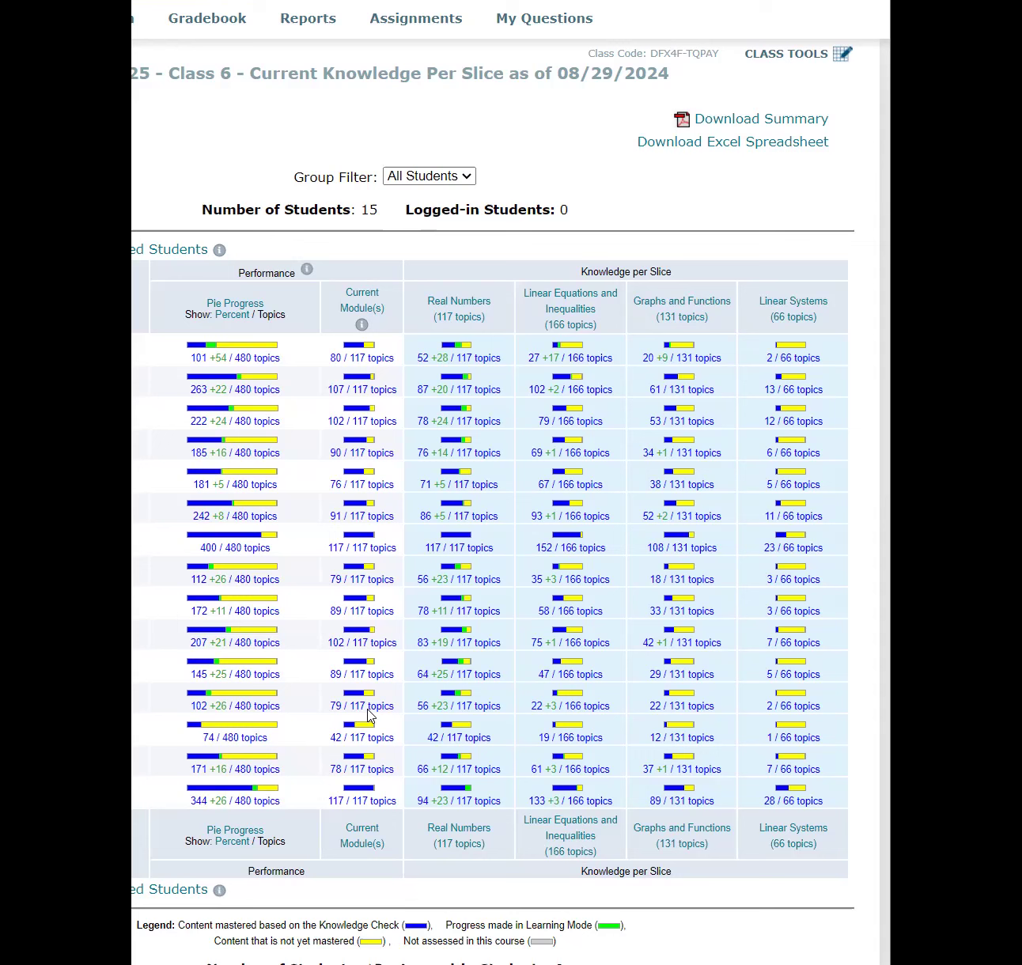
{"action": "left_click", "coordinate": [355, 311]}
Step: Examine the students' progress in the sorted report, comparing current module results with each slice from Real Numbers to Linear Systems
{"action": "scroll", "coordinate": [384, 464], "scroll_direction": "down", "scroll_amount": 2}
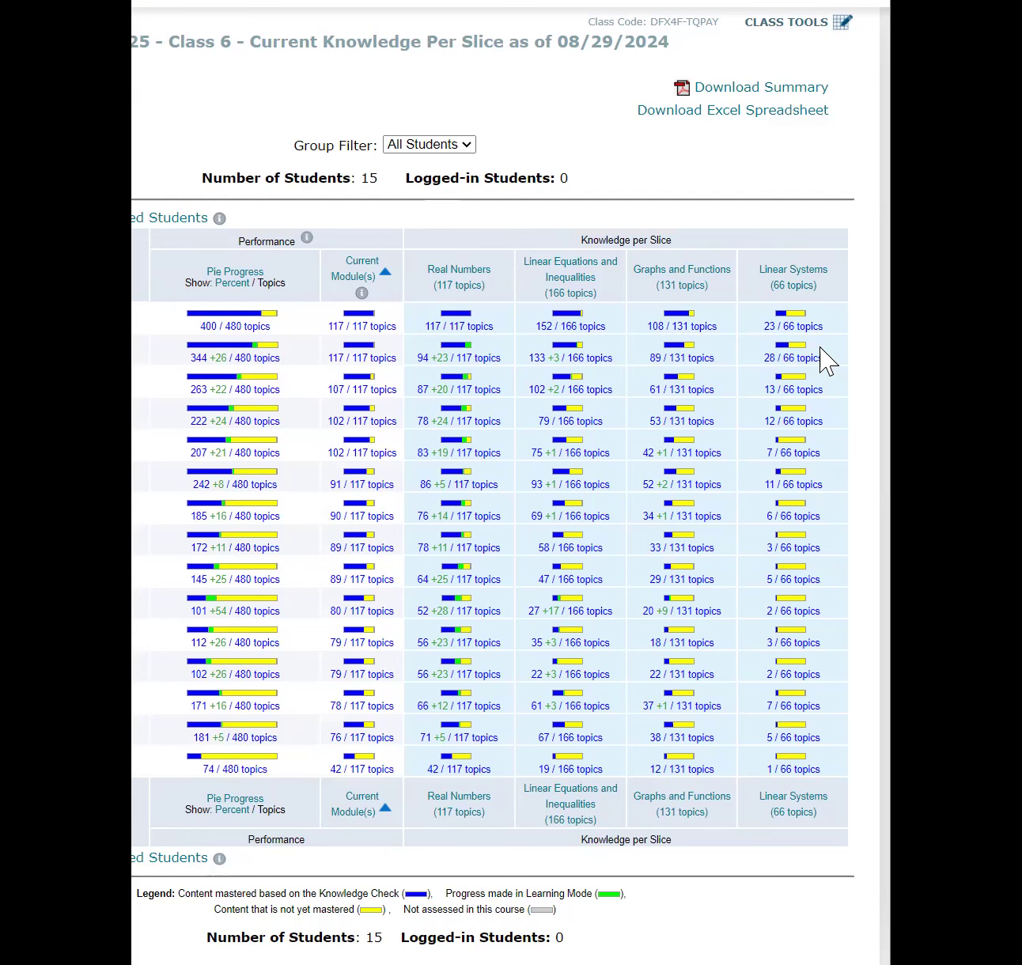
{"action": "scroll", "coordinate": [522, 496], "scroll_direction": "up", "scroll_amount": 2}
{"action": "scroll", "coordinate": [522, 496], "scroll_direction": "down", "scroll_amount": 2}
{"action": "scroll", "coordinate": [522, 496], "scroll_direction": "up", "scroll_amount": 1}
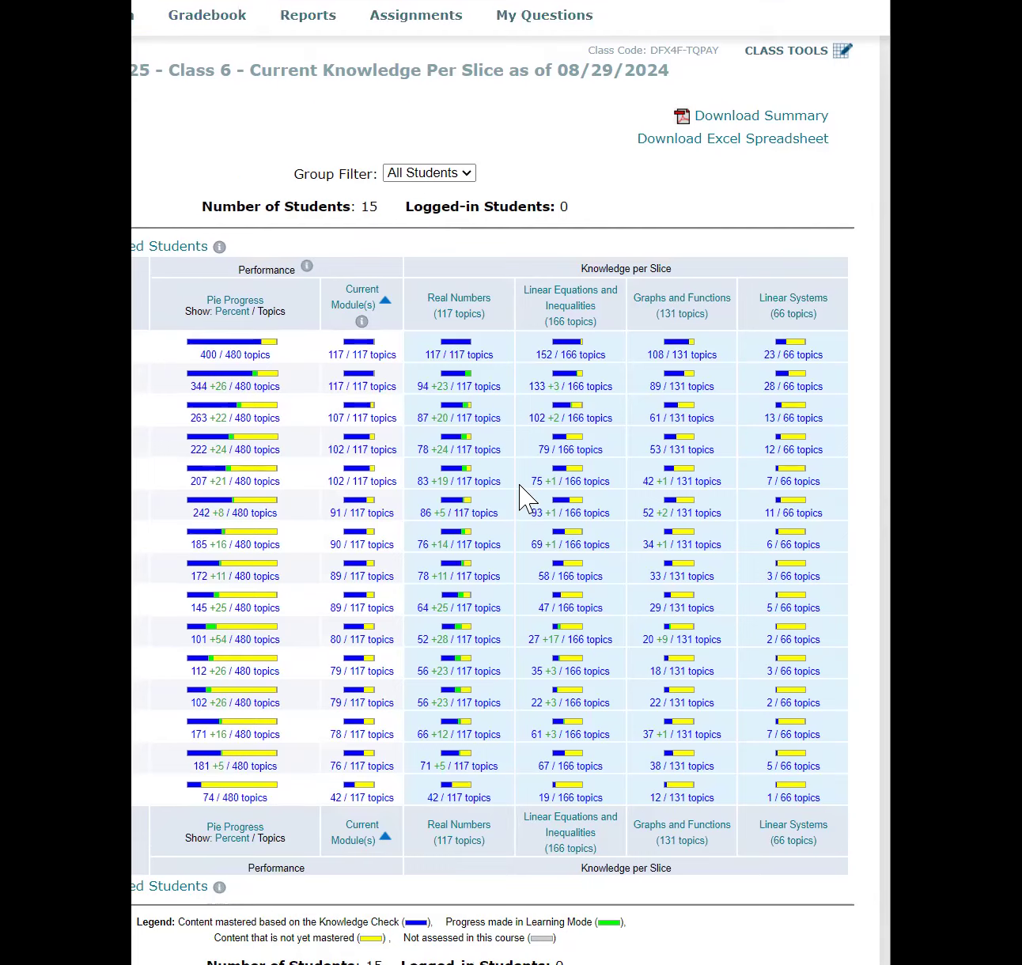
{"action": "scroll", "coordinate": [522, 496], "scroll_direction": "down", "scroll_amount": 1}
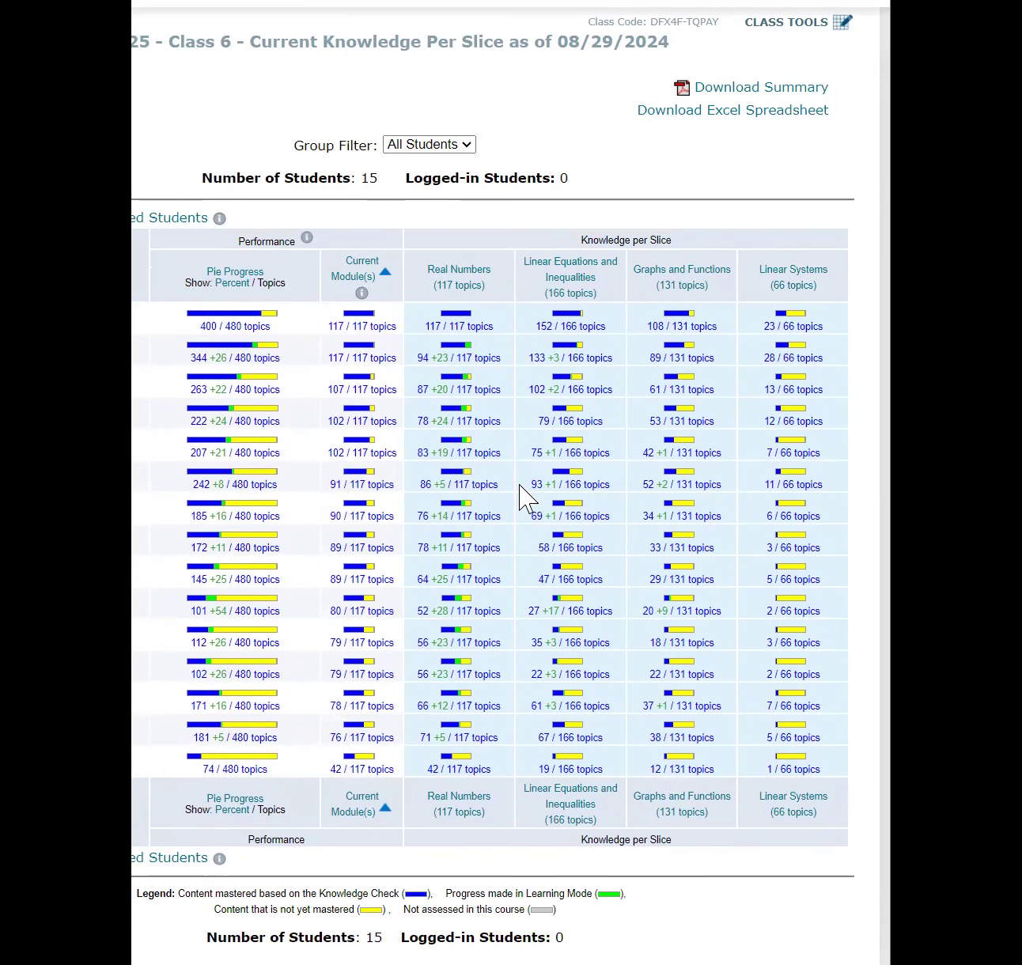
{"action": "scroll", "coordinate": [522, 496], "scroll_direction": "up", "scroll_amount": 1}
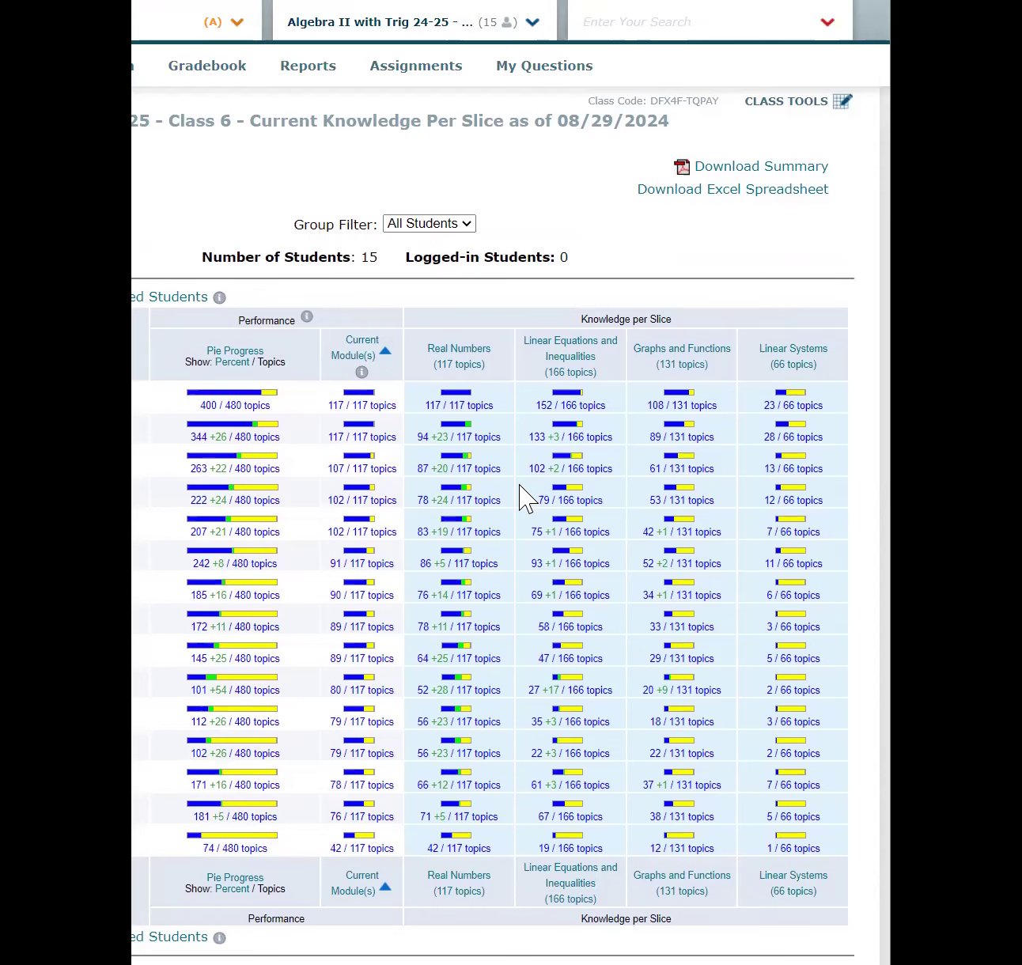
{"action": "scroll", "coordinate": [522, 495], "scroll_direction": "down", "scroll_amount": 1}
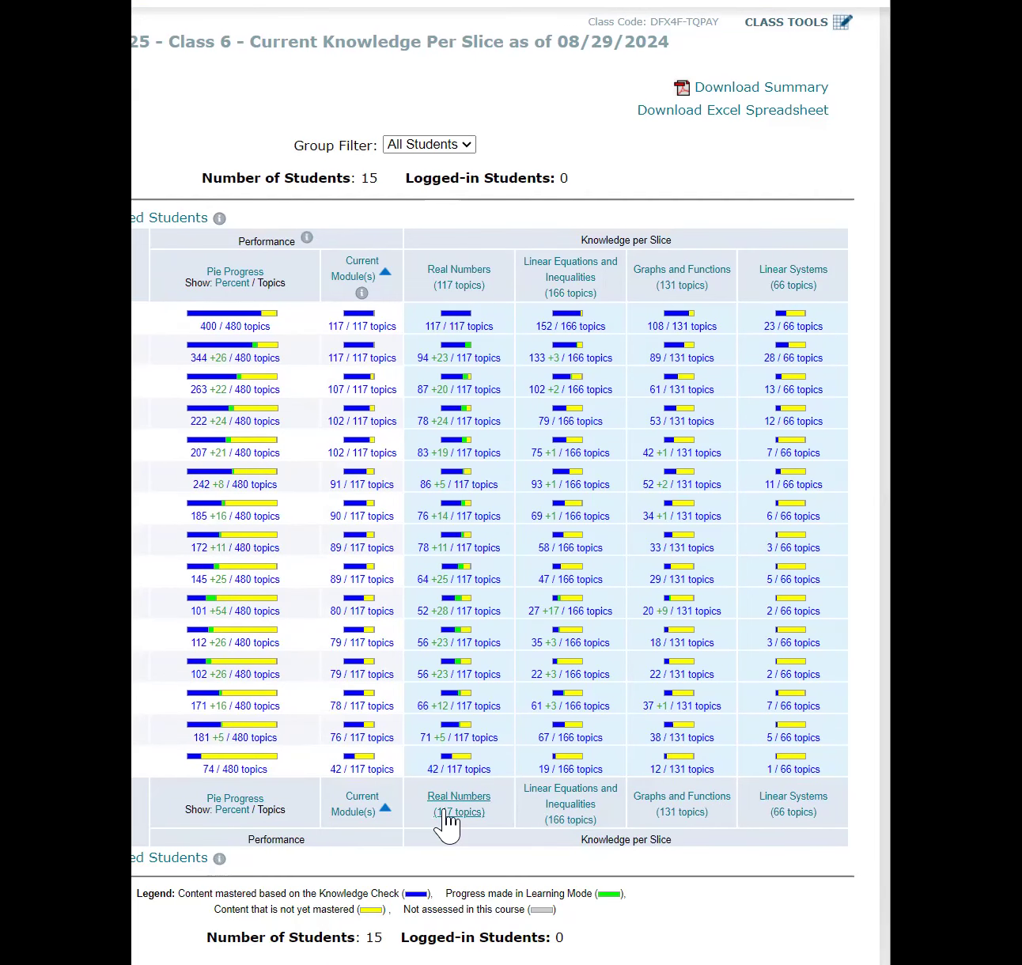
{"action": "scroll", "coordinate": [775, 324], "scroll_direction": "up", "scroll_amount": 1}
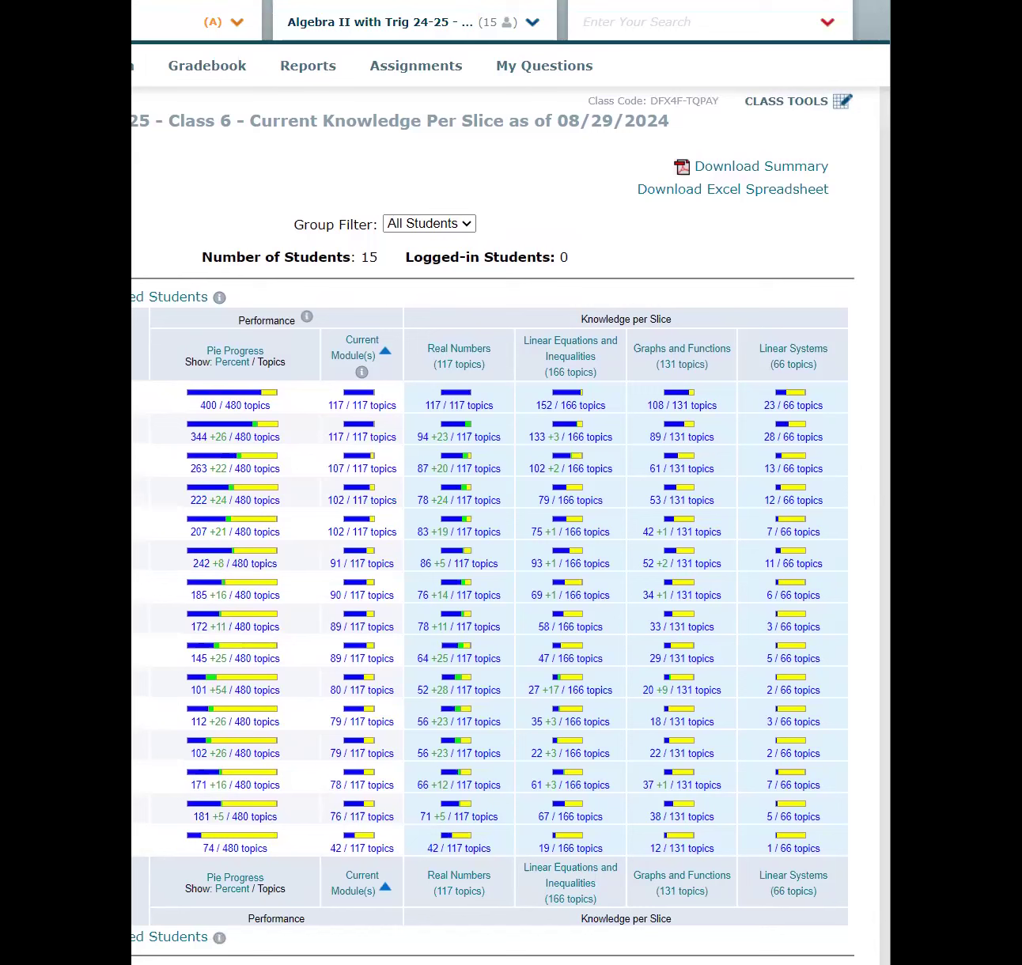